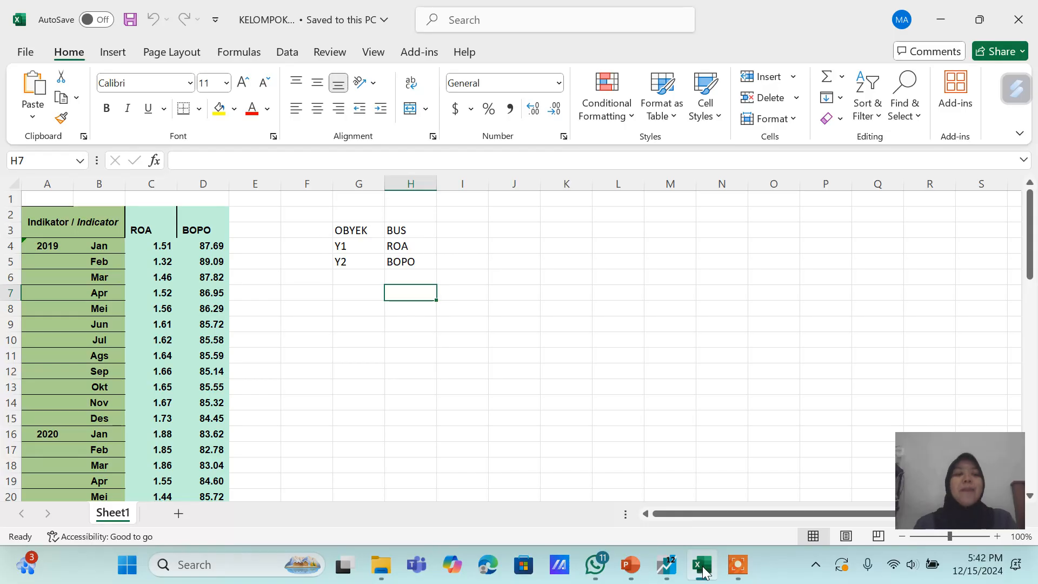
- Copy the ROA and BOPO columns with their headers, cells C3 to D63, and switch to EViews
drag(142, 230, 188, 472)
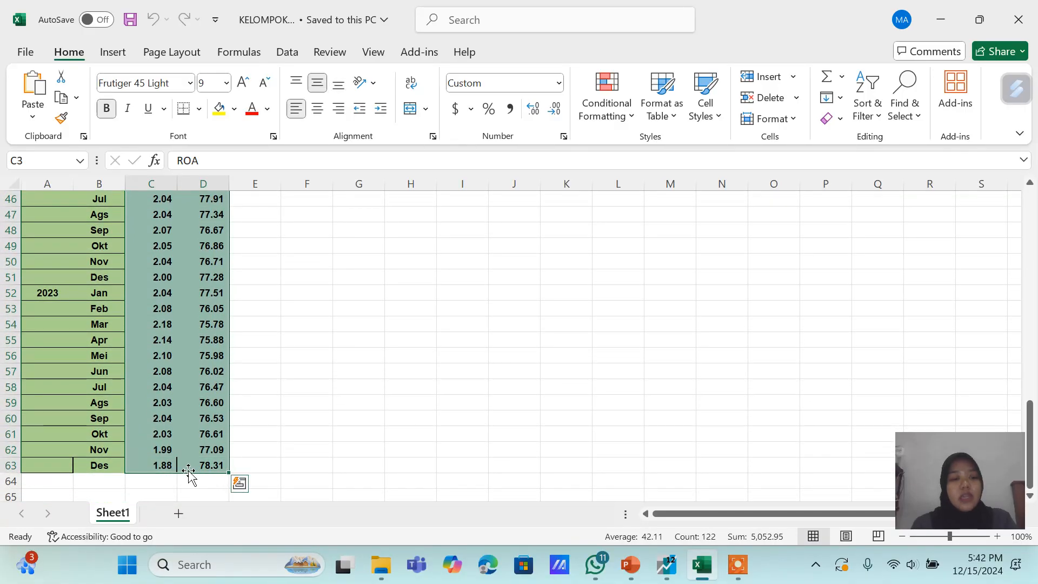
key(ctrl+c)
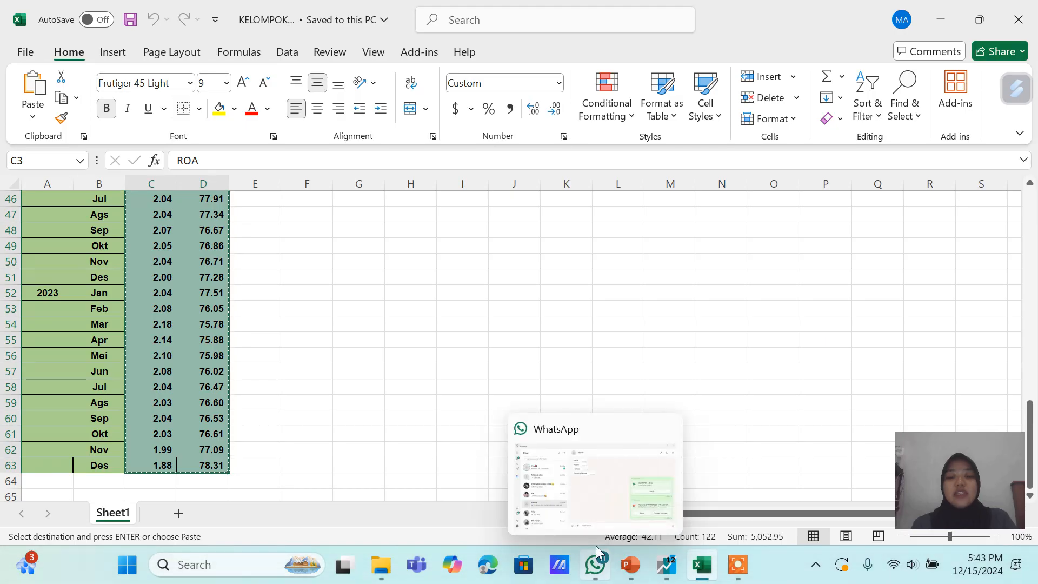
click(669, 569)
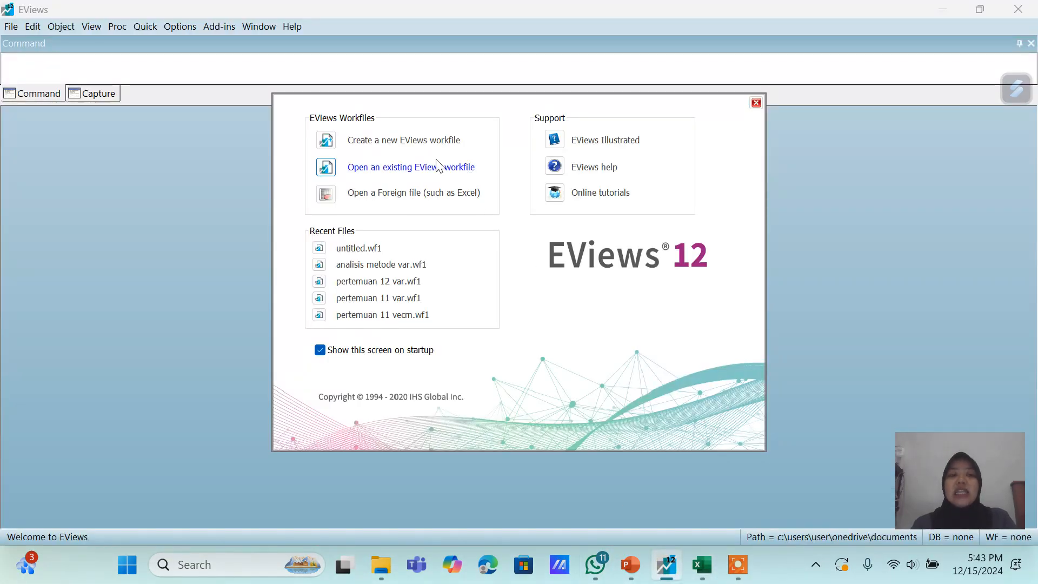
- Create a new dated workfile with Monthly frequency, start date 2019 and end date 2023
click(390, 142)
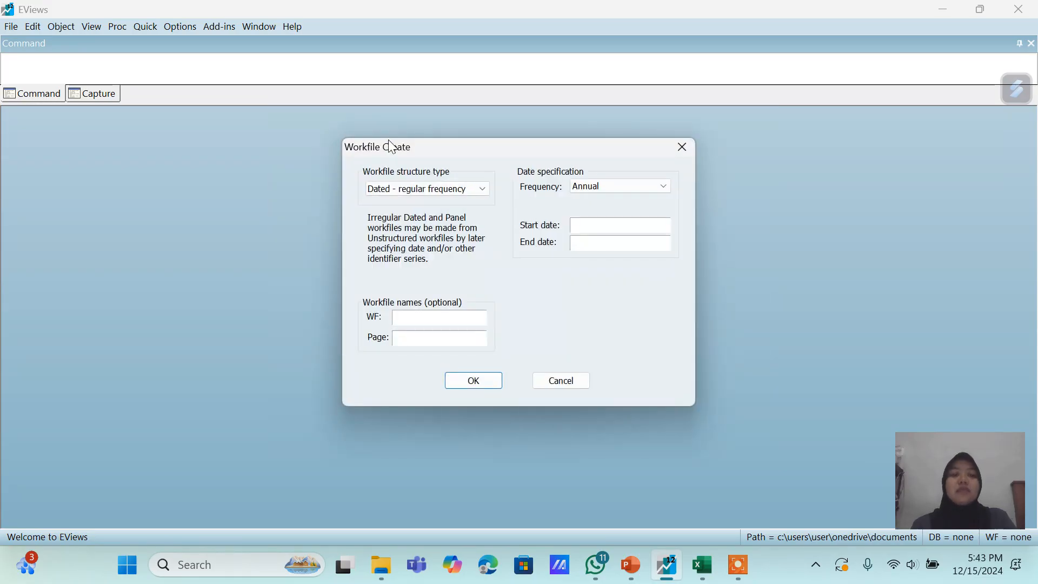
click(664, 186)
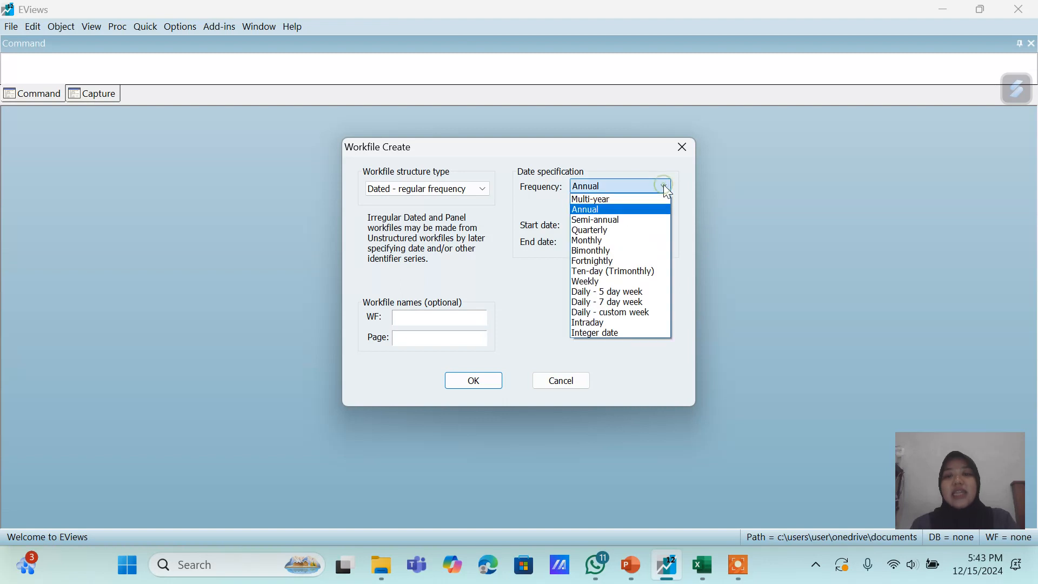
click(600, 240)
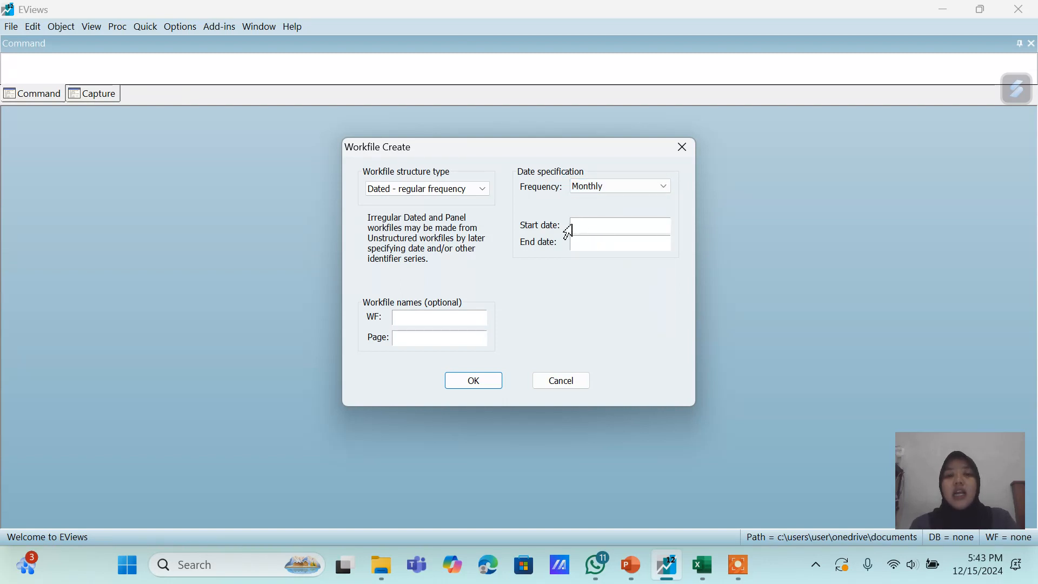
click(581, 222)
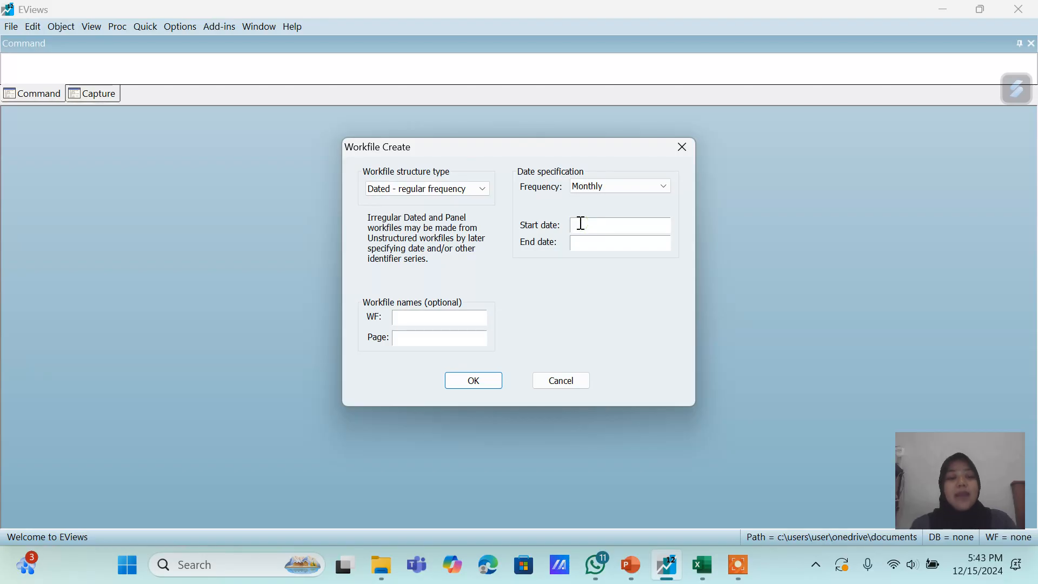
text(2019)
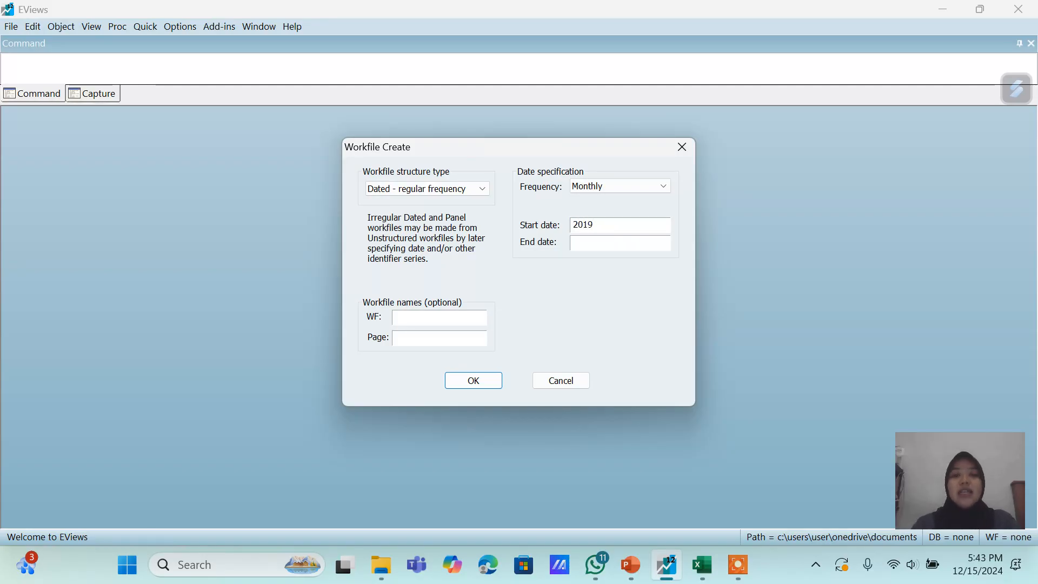
text(2023)
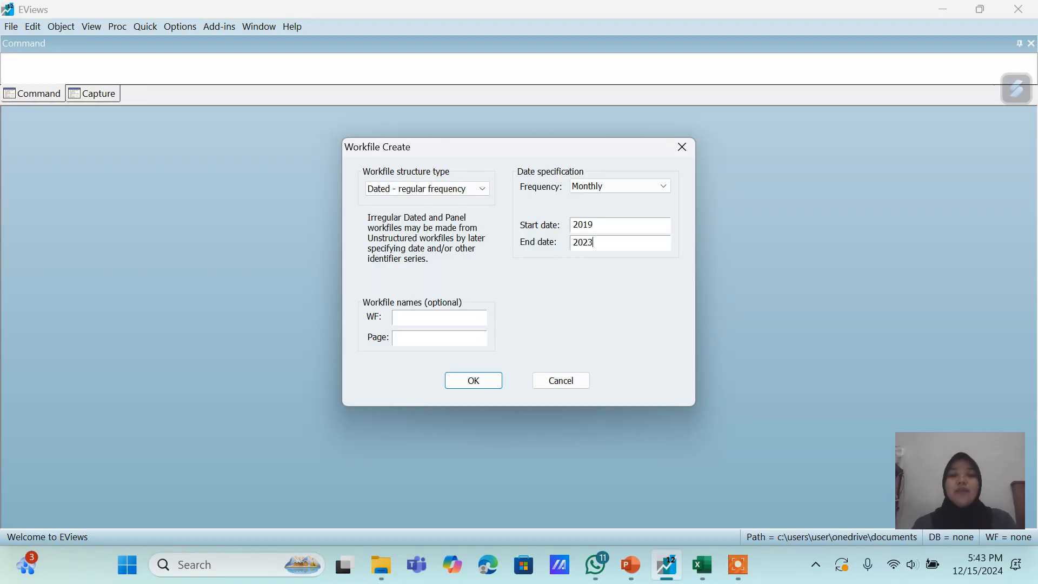
click(476, 383)
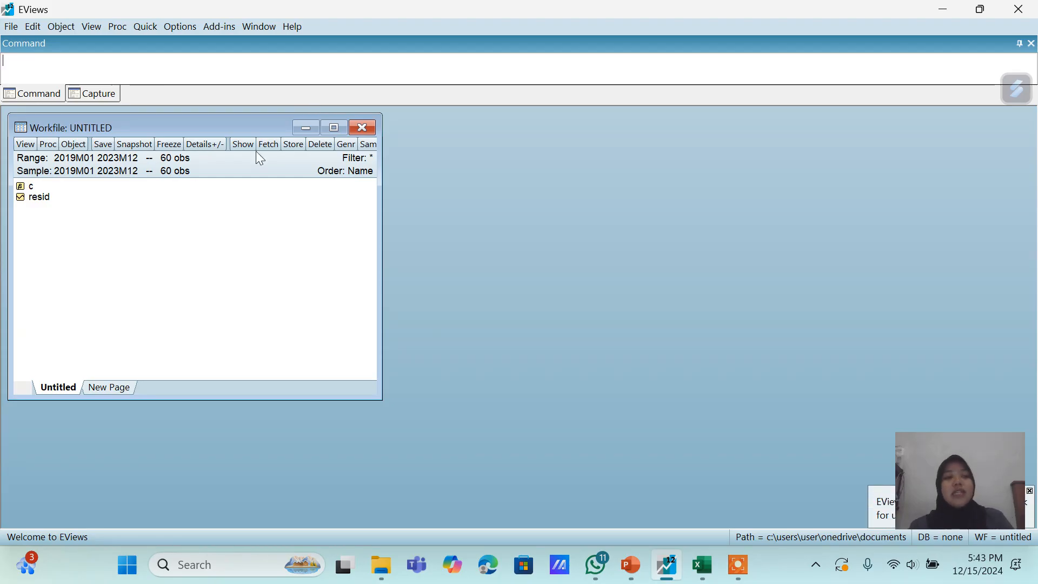
- Open an empty group and paste the copied ROA and BOPO data starting at the header row above 2019M01
click(151, 32)
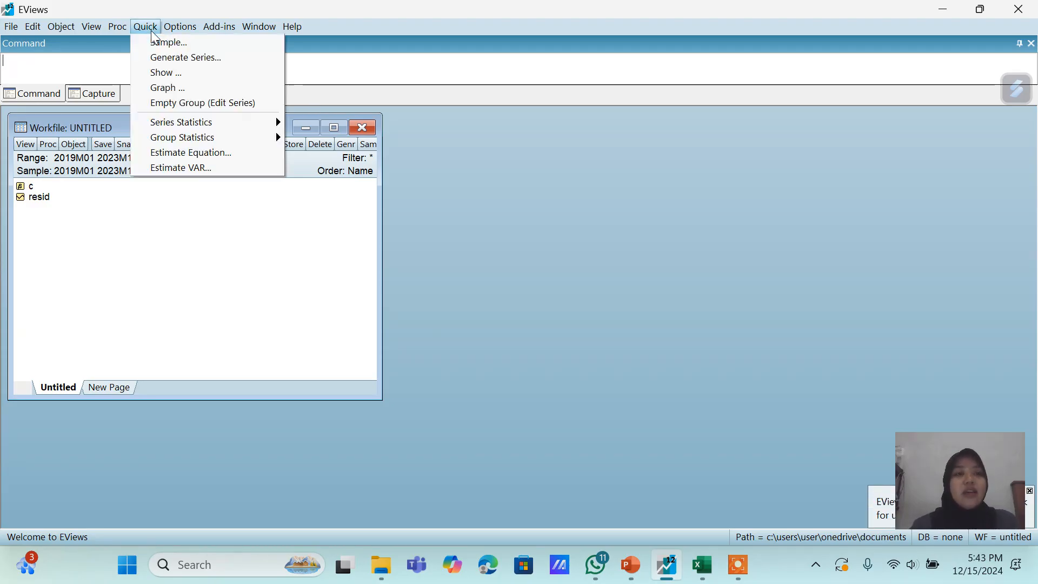
click(203, 105)
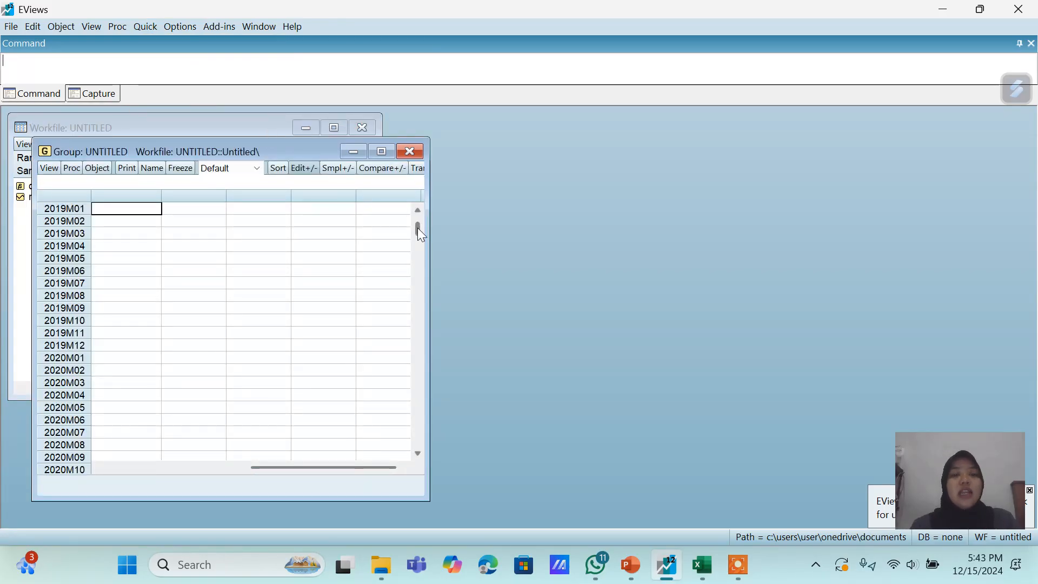
drag(421, 232, 417, 210)
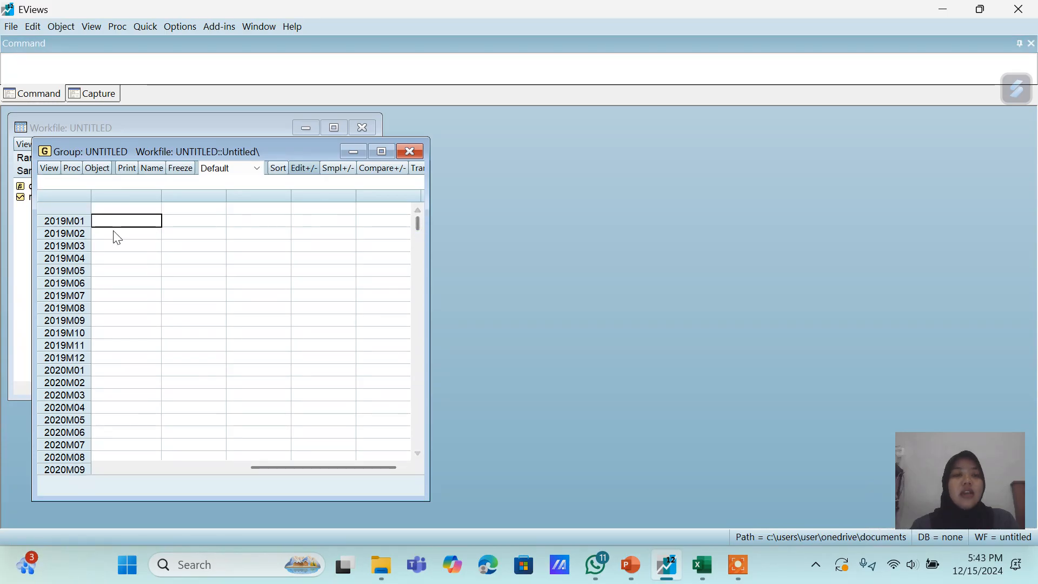
click(121, 210)
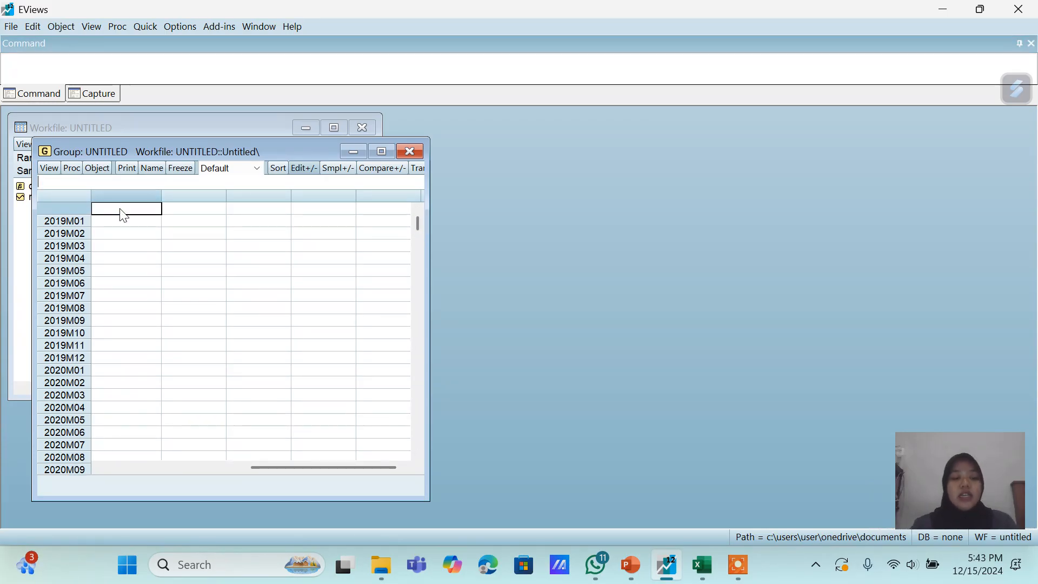
key(ctrl+v)
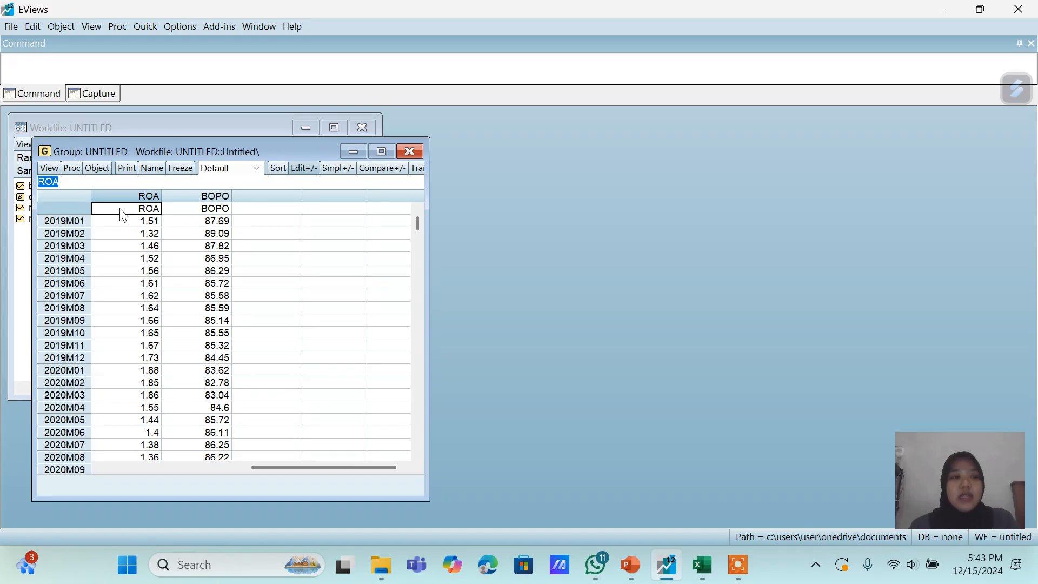
- Show the common-sample descriptive statistics for the ROA and BOPO group
click(92, 28)
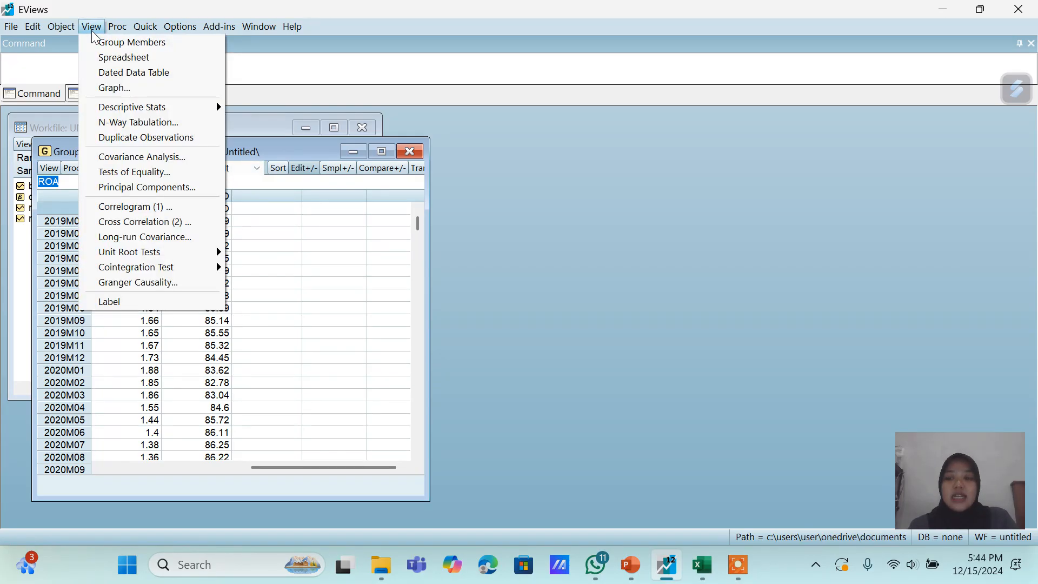
mouse_move(160, 111)
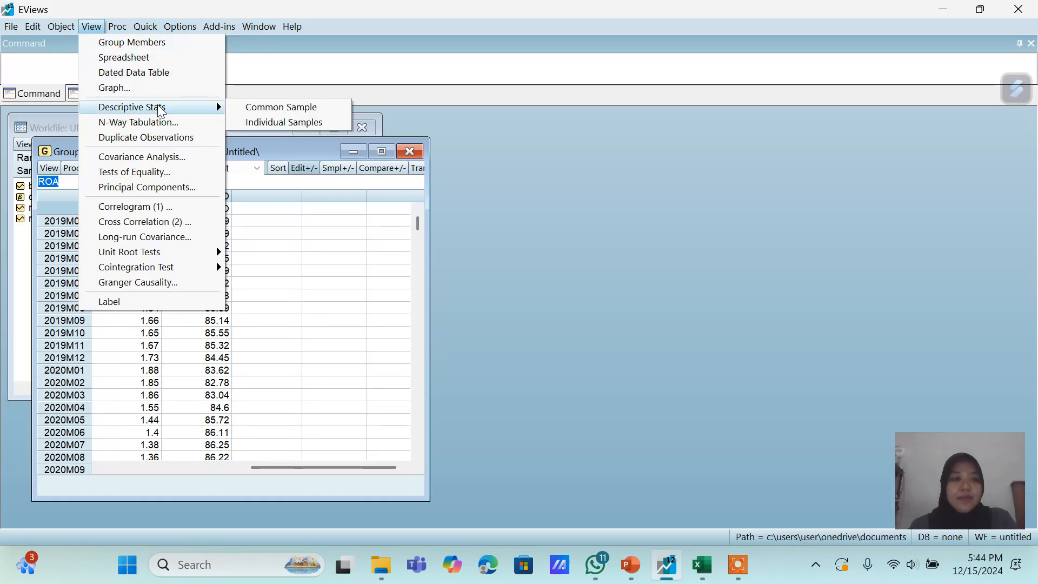
click(256, 111)
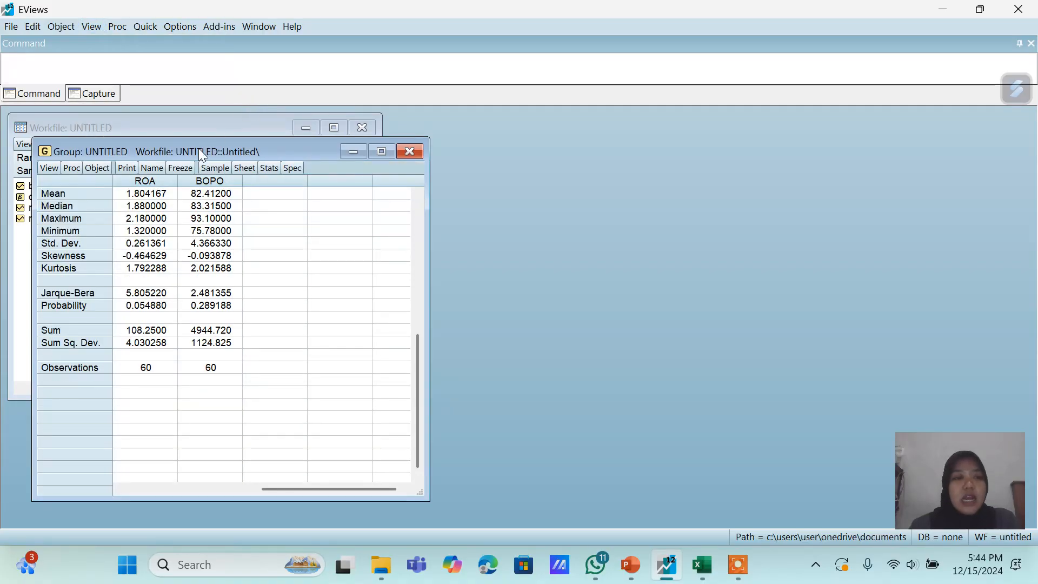
- Freeze the descriptive statistics as a table and name it _1_DESKRIPTIF
click(182, 172)
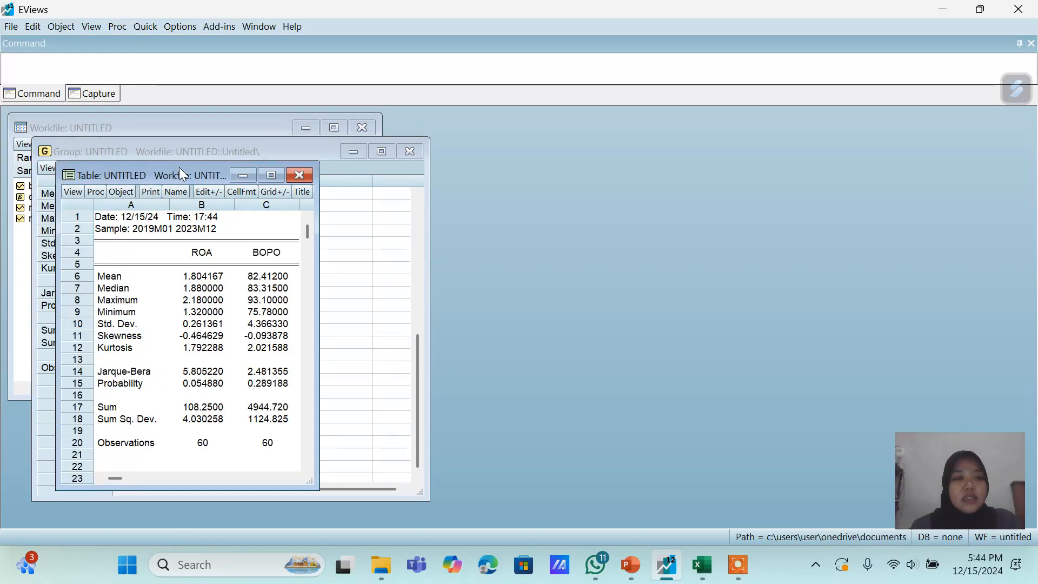
click(177, 192)
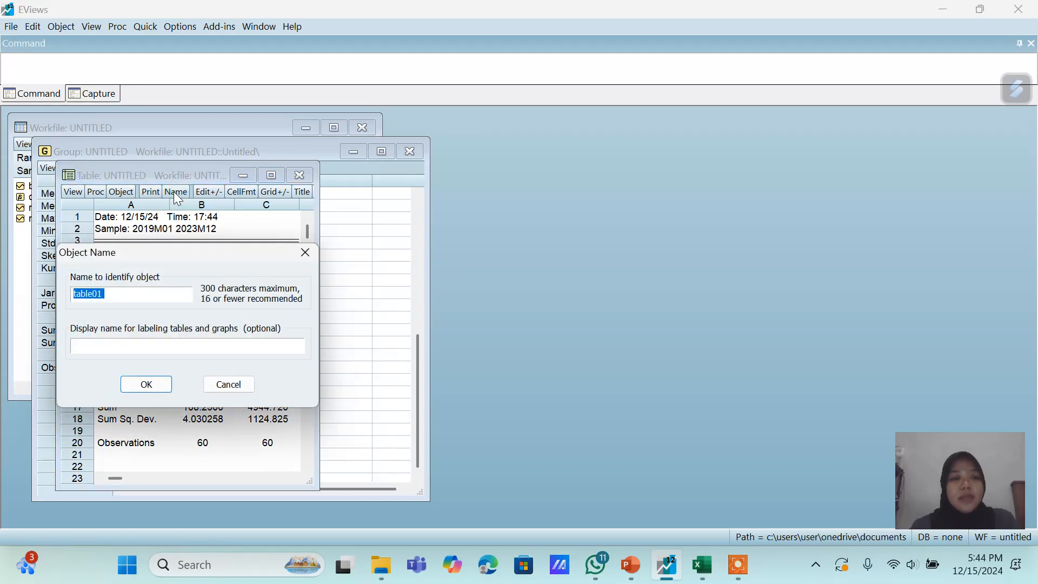
key(BackSpace)
text(_)
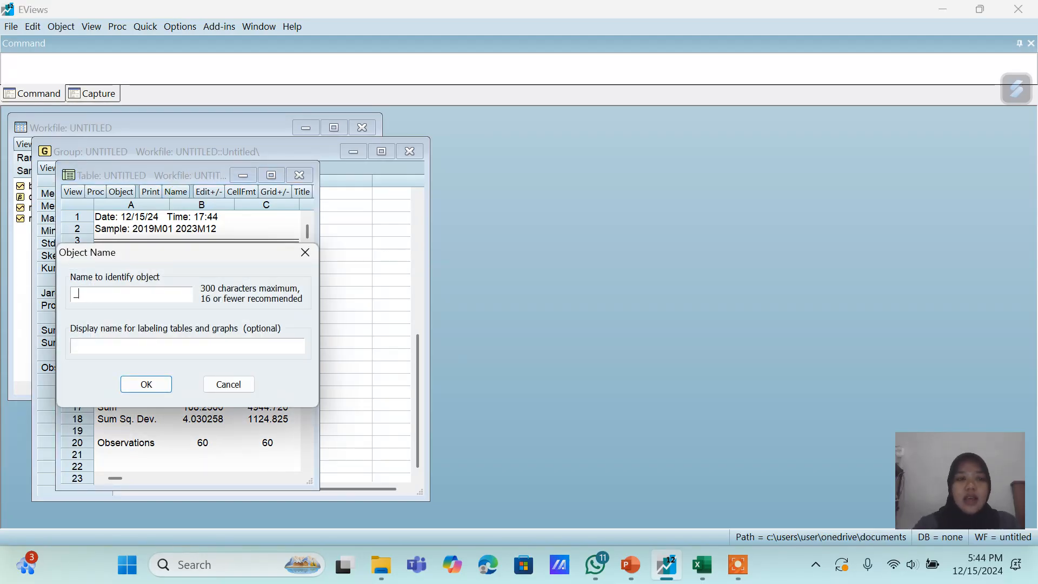
text(1-)
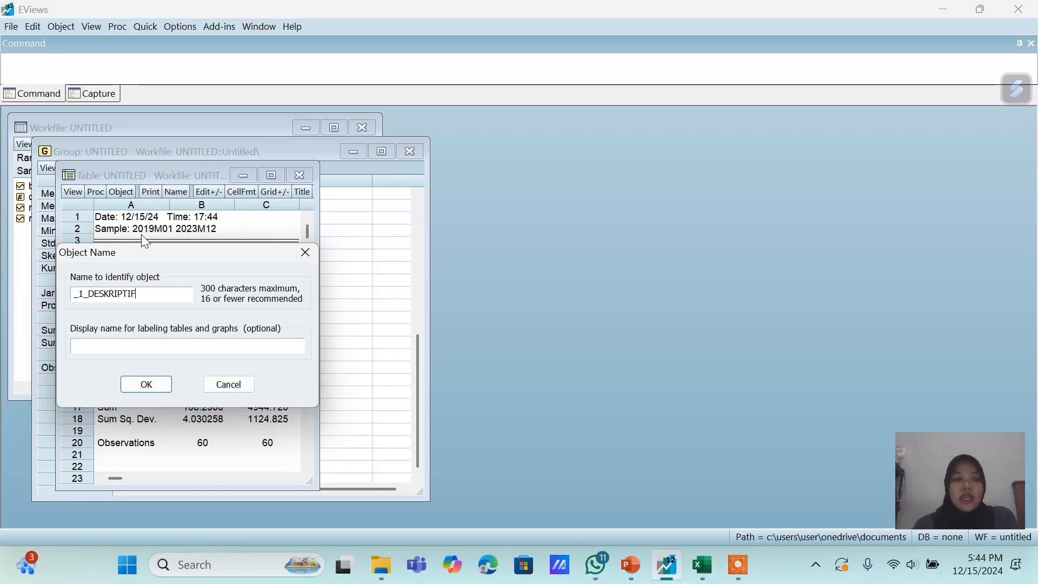
click(146, 384)
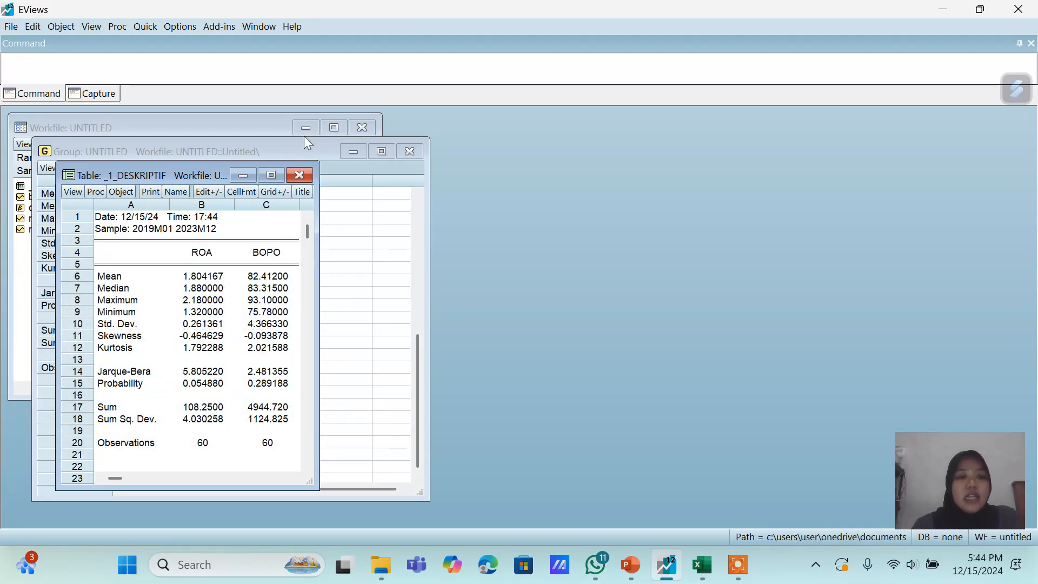
- Close the frozen statistics table and the group window, deleting the untitled group
click(303, 180)
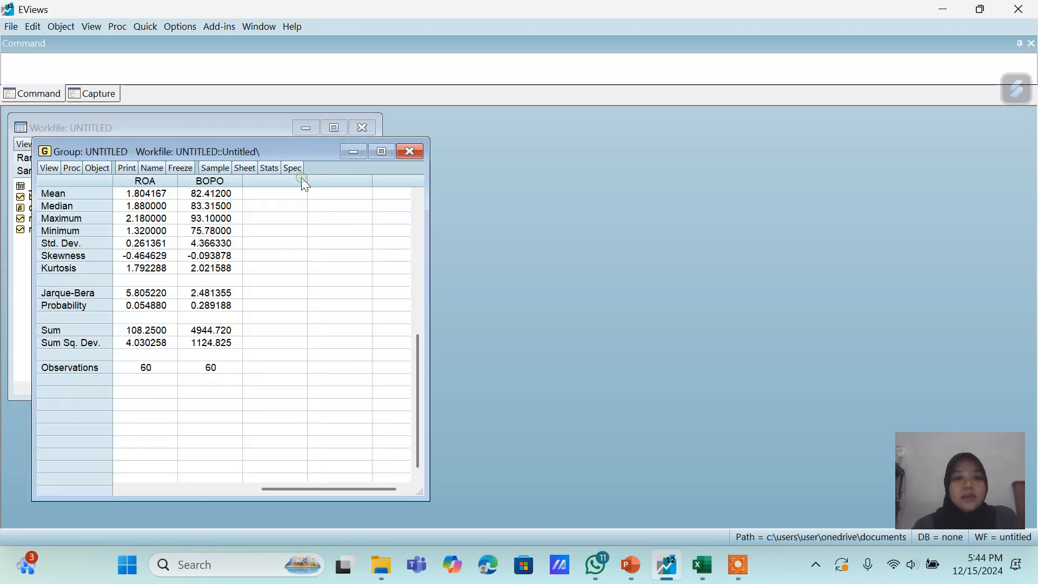
click(410, 150)
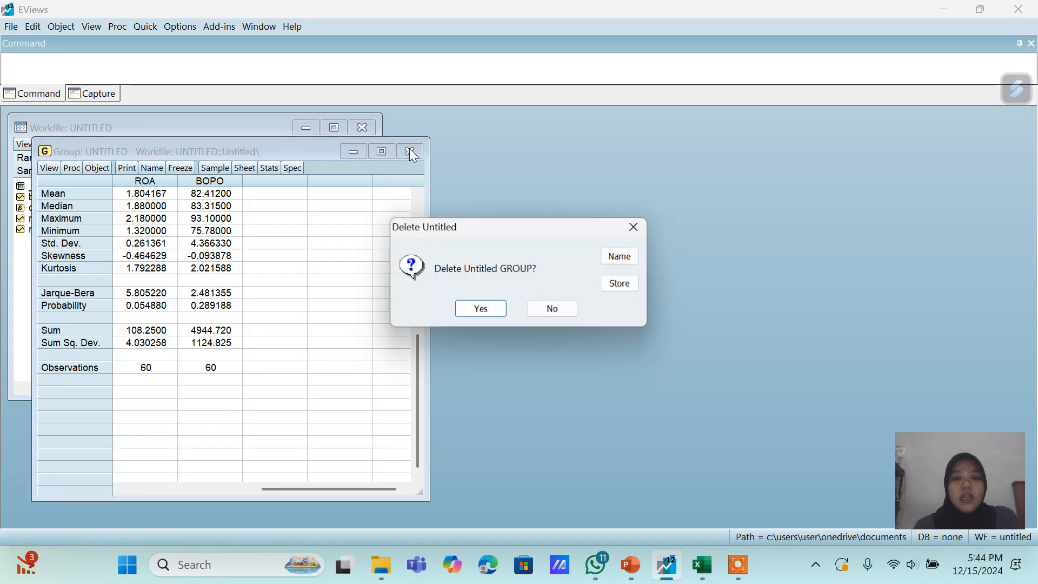
click(478, 308)
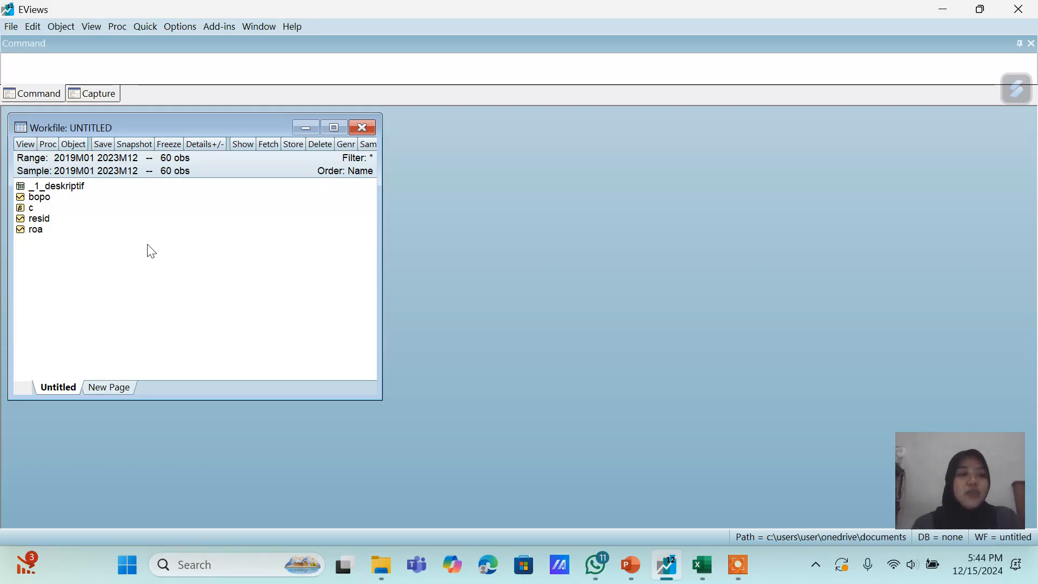
- Run a standard Augmented Dickey-Fuller unit root test on the roa series at Level with Intercept and Schwarz info criterion lag selection
click(45, 234)
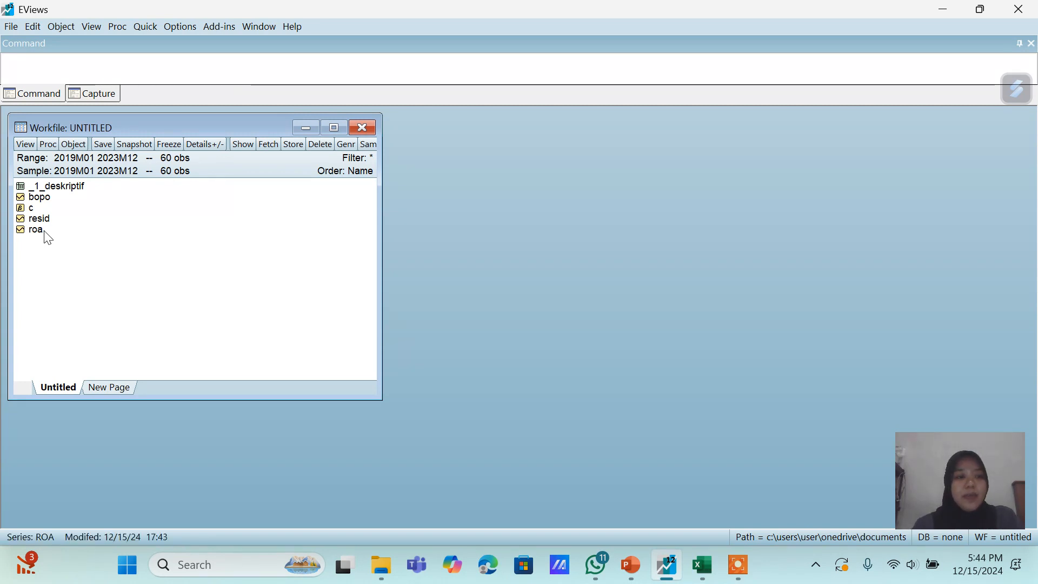
double_click(45, 233)
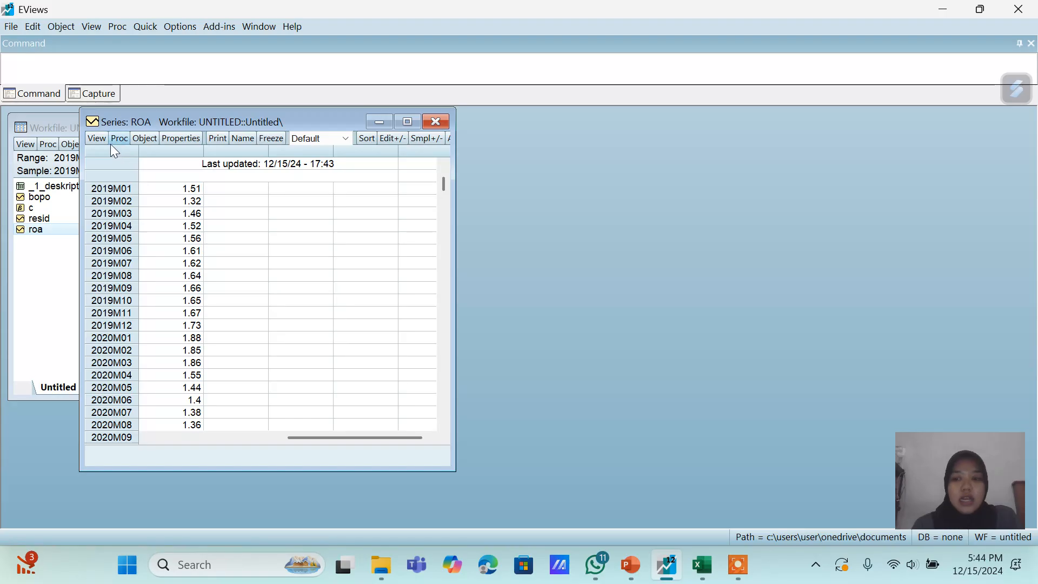
click(97, 138)
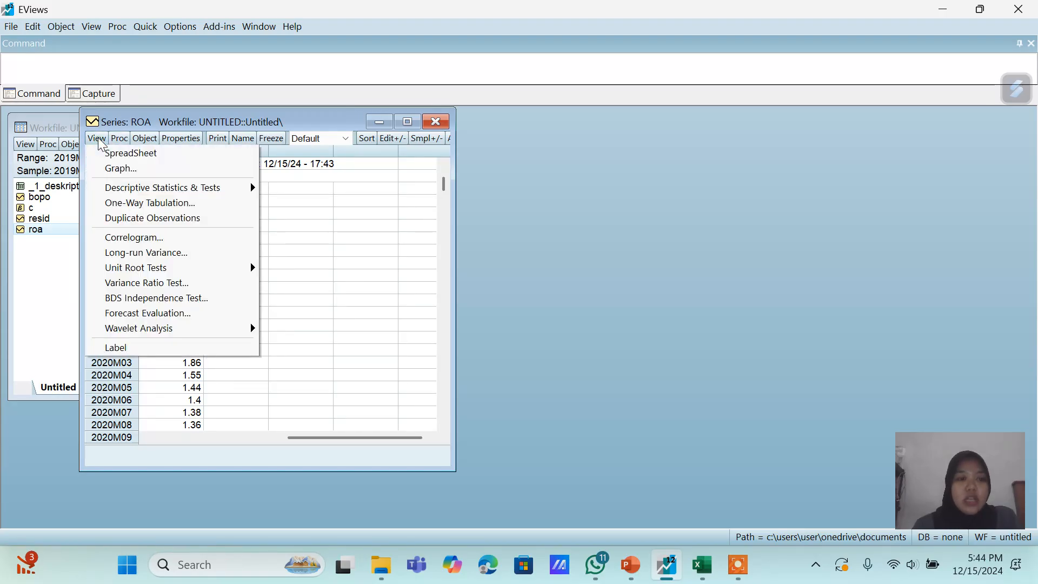
mouse_move(204, 273)
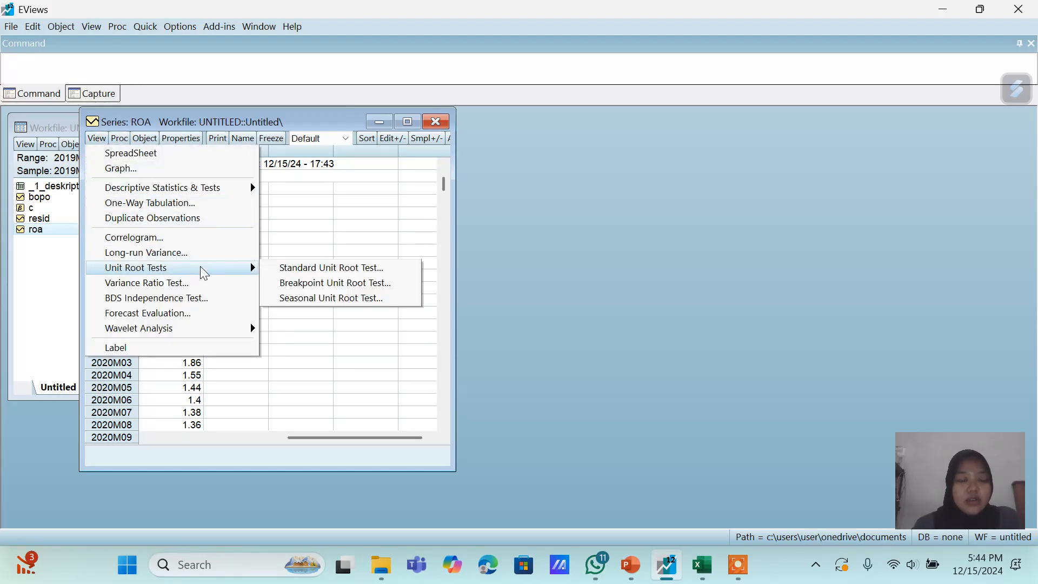
click(289, 273)
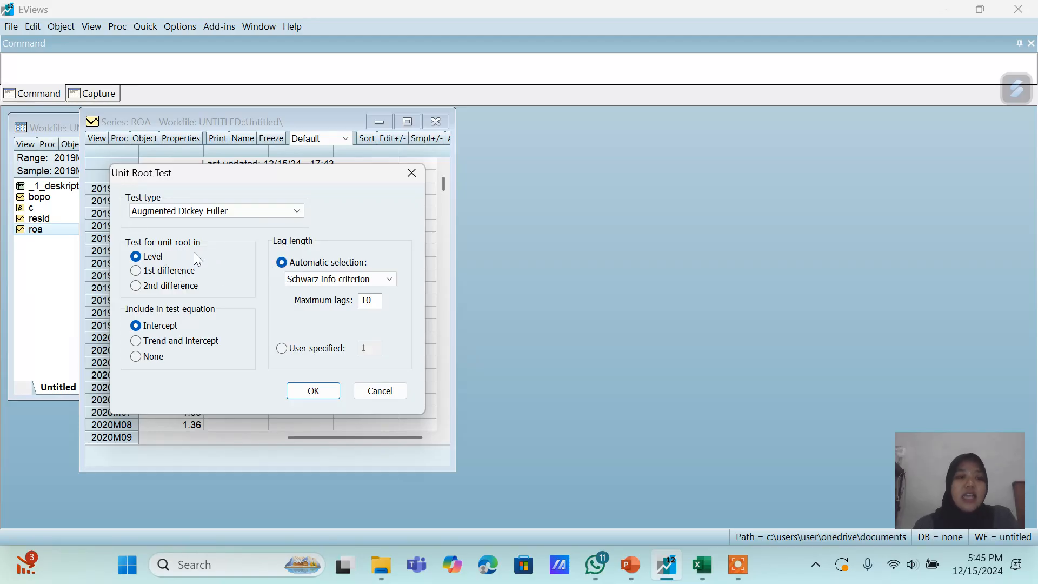
click(318, 392)
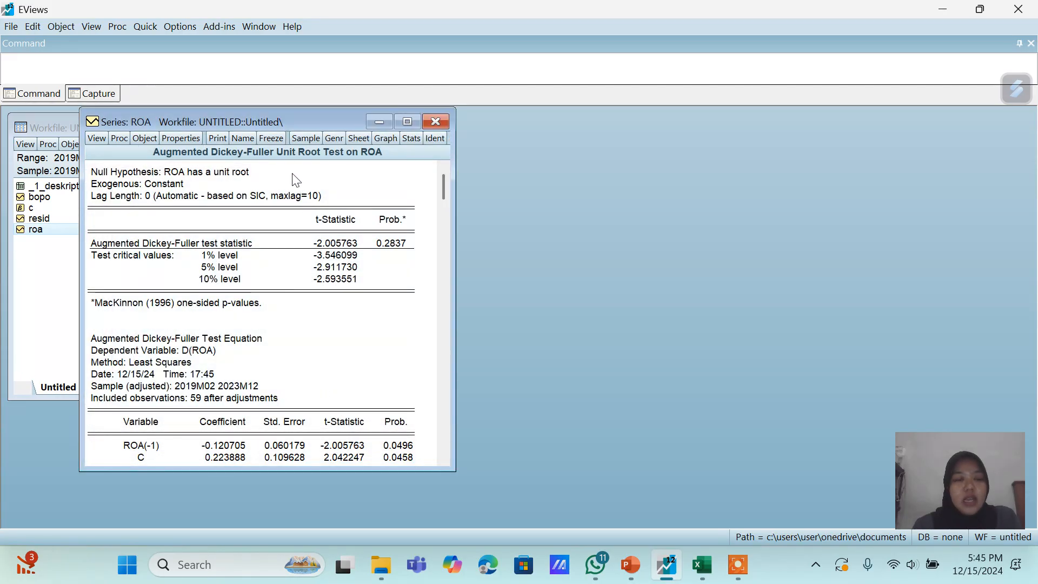
- Freeze the ROA level unit root test as a table, name it _2_SROA_L, and close the table
click(266, 134)
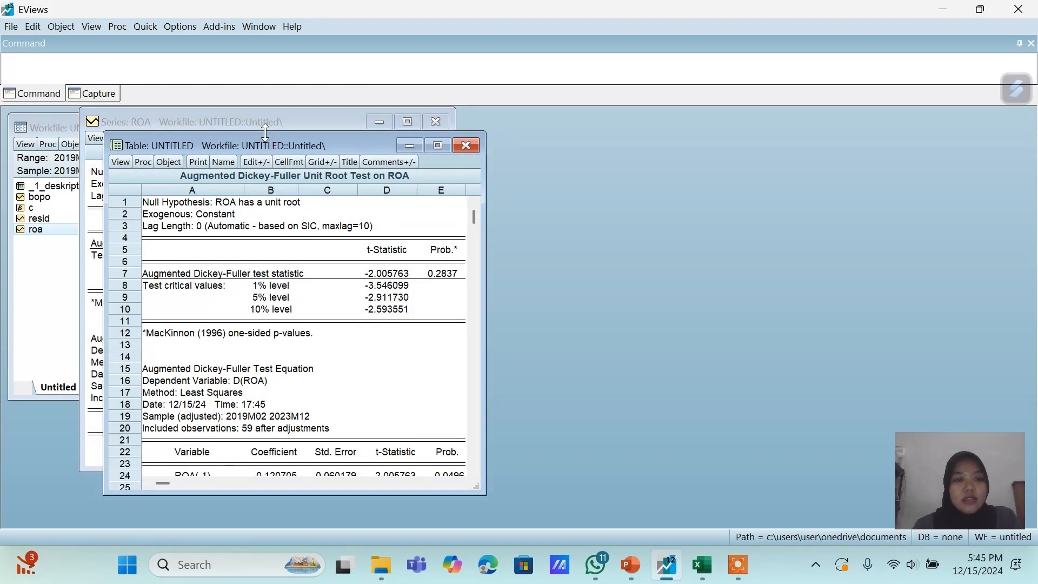
click(222, 162)
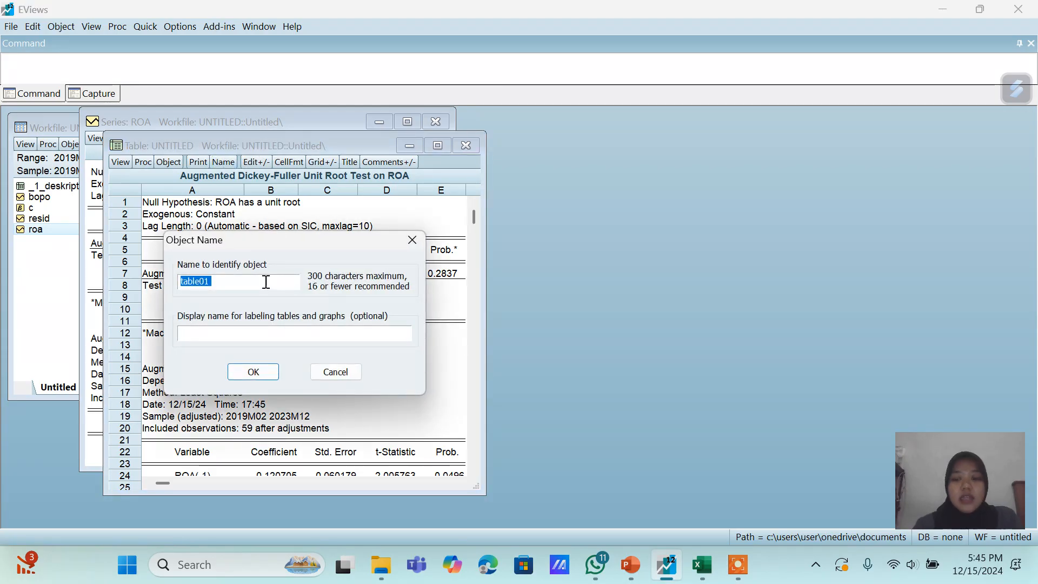
key(BackSpace)
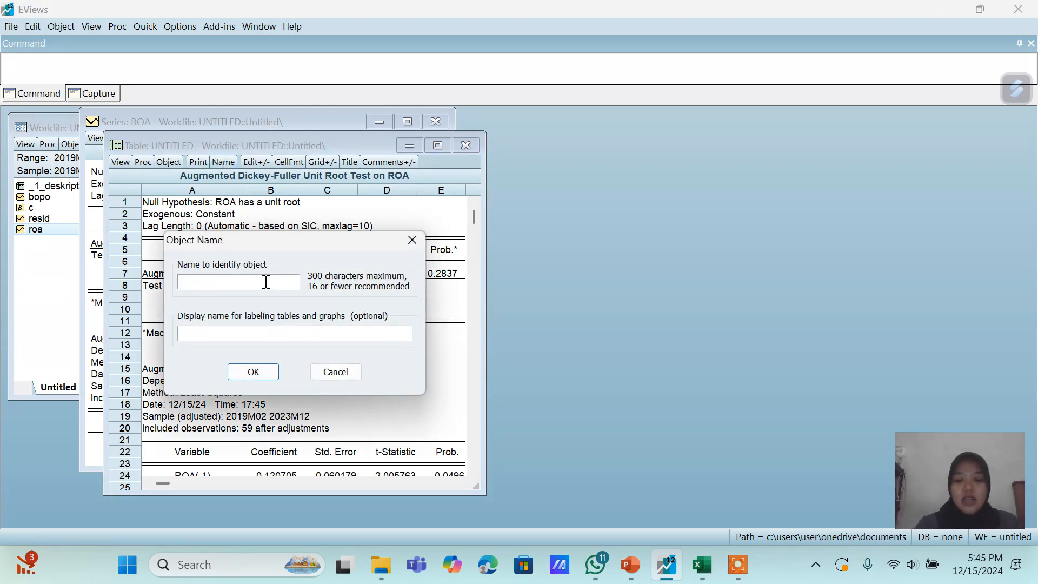
text(_2)
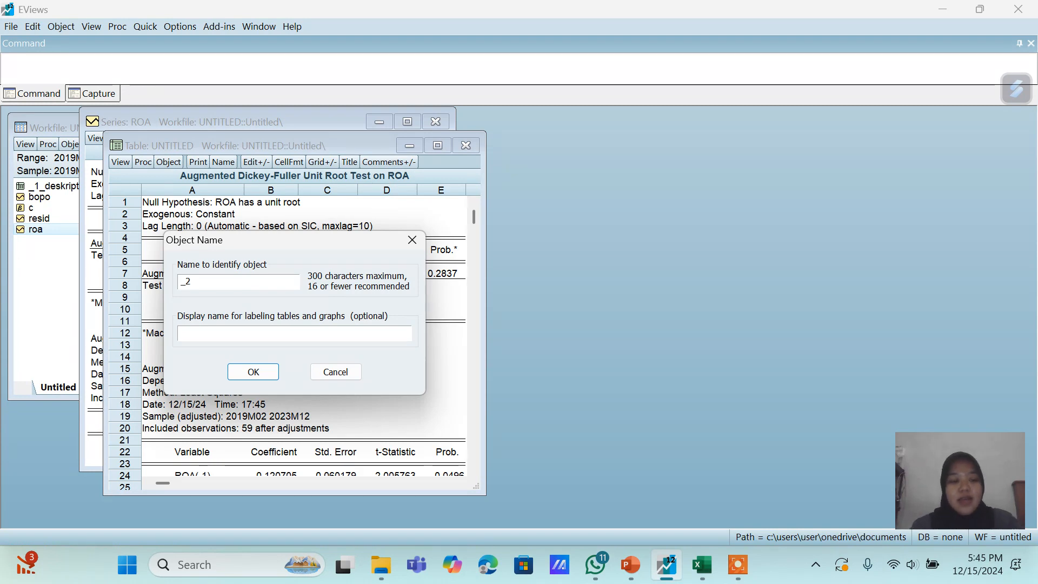
text(_)
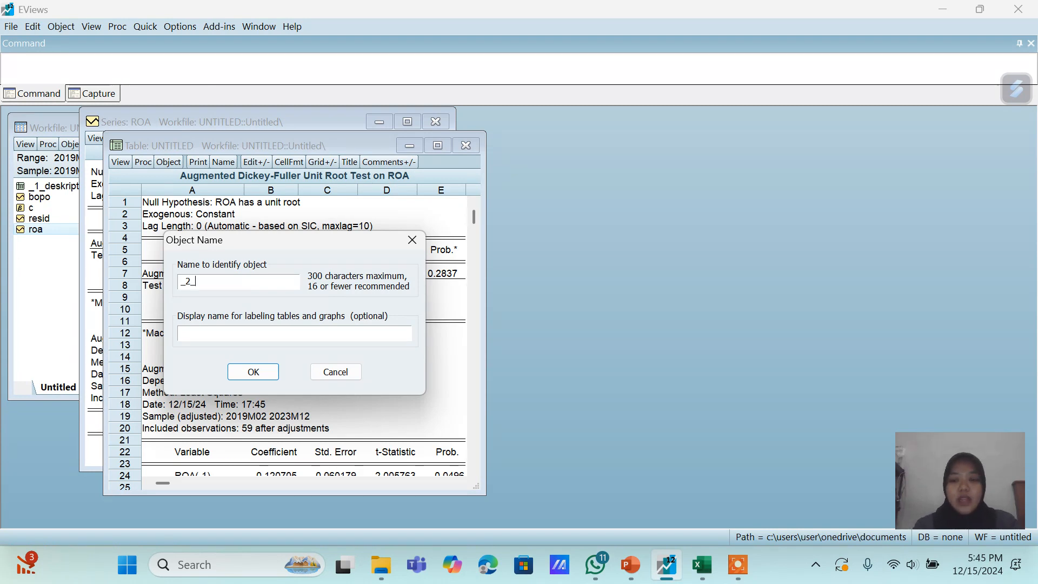
text(SROA)
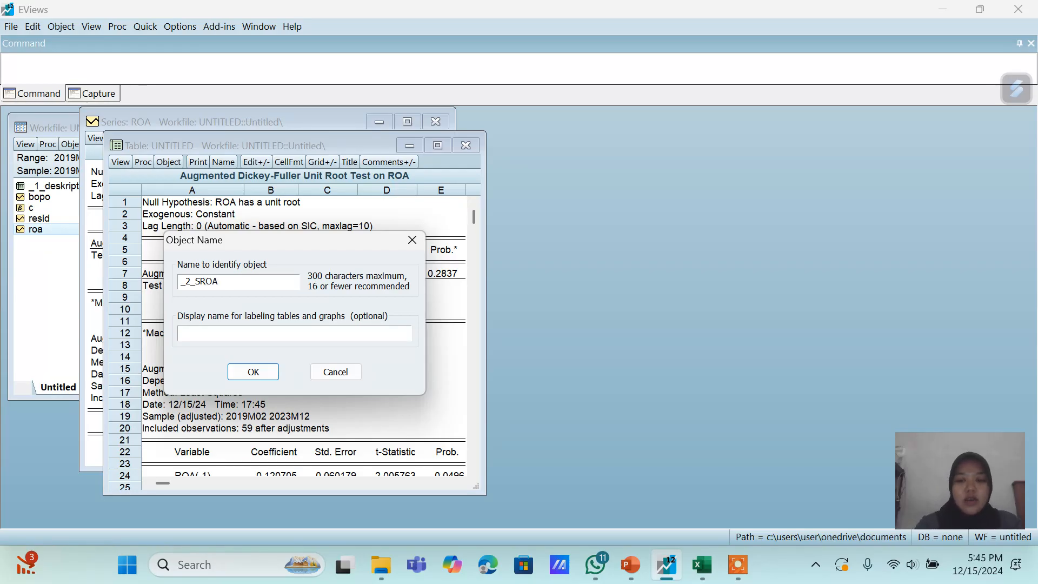
text(_L)
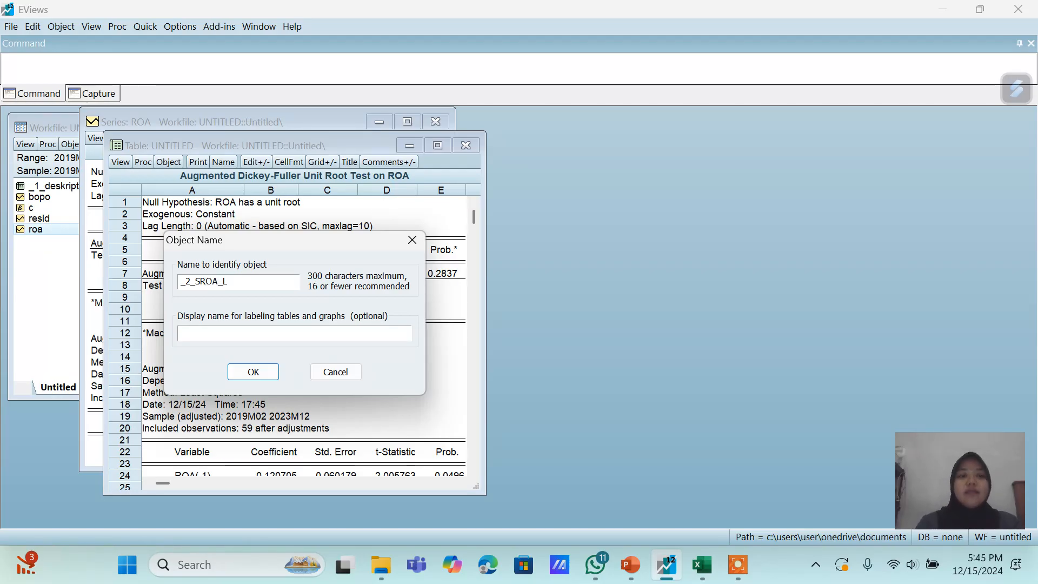
click(259, 373)
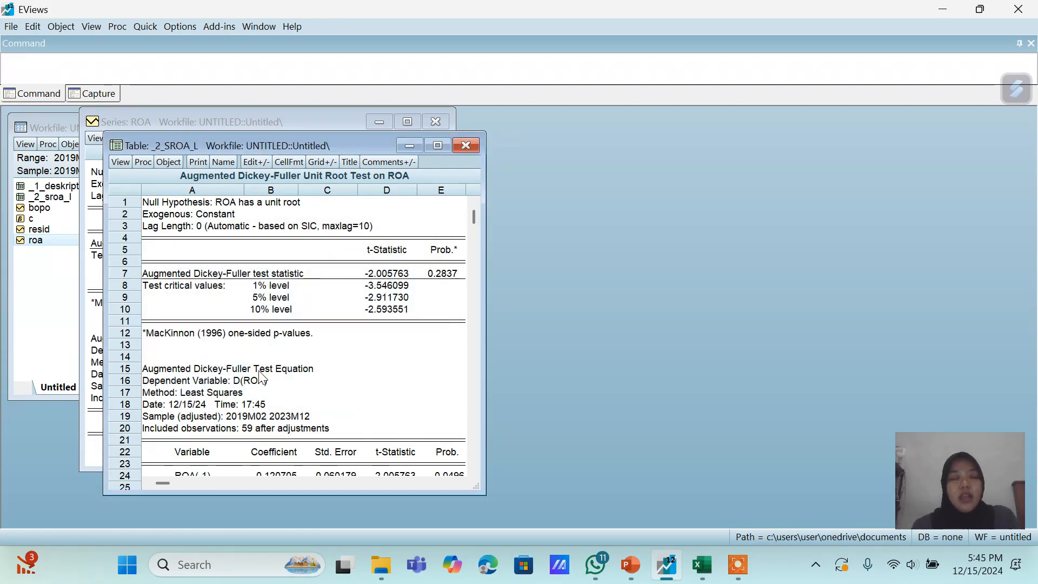
click(466, 145)
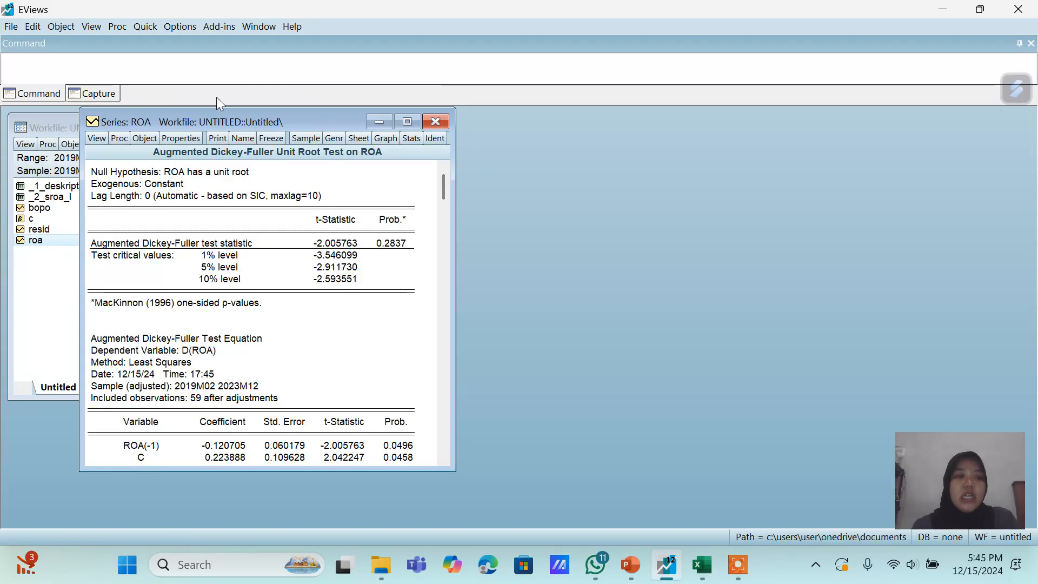
- Run a standard Augmented Dickey-Fuller unit root test on the roa series in 1st difference with Intercept
click(96, 139)
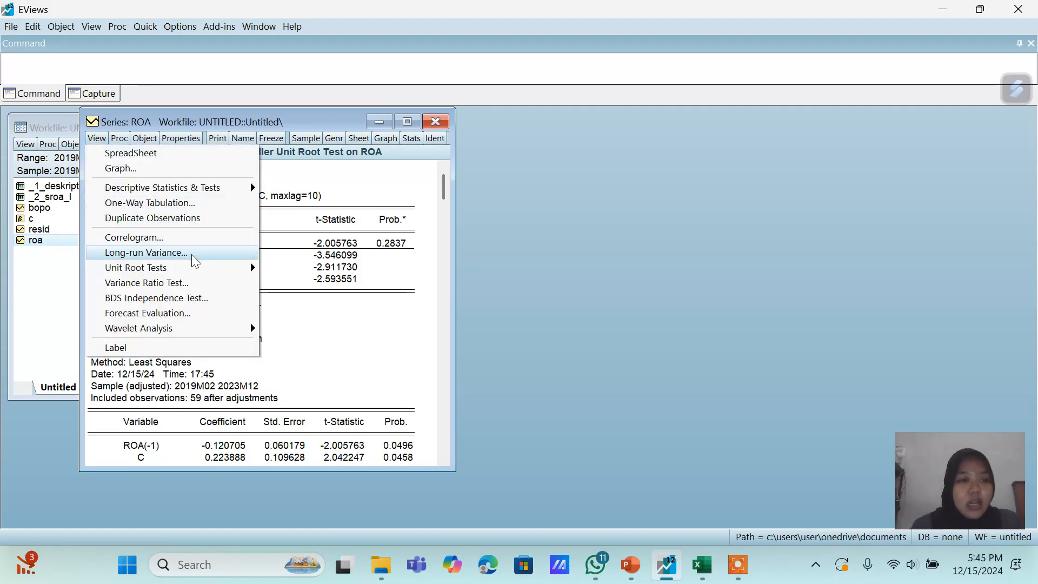
mouse_move(179, 271)
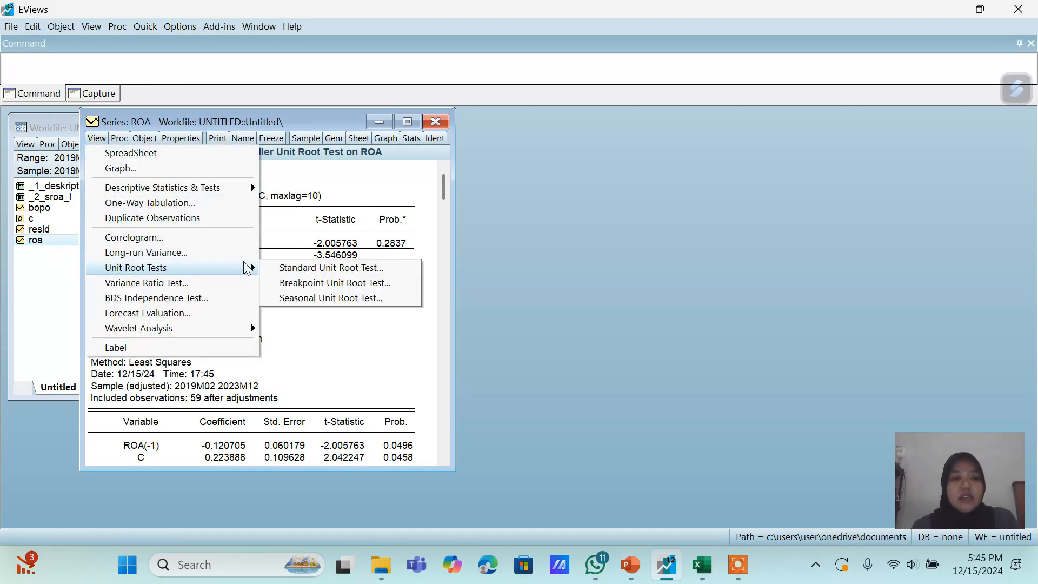
click(284, 268)
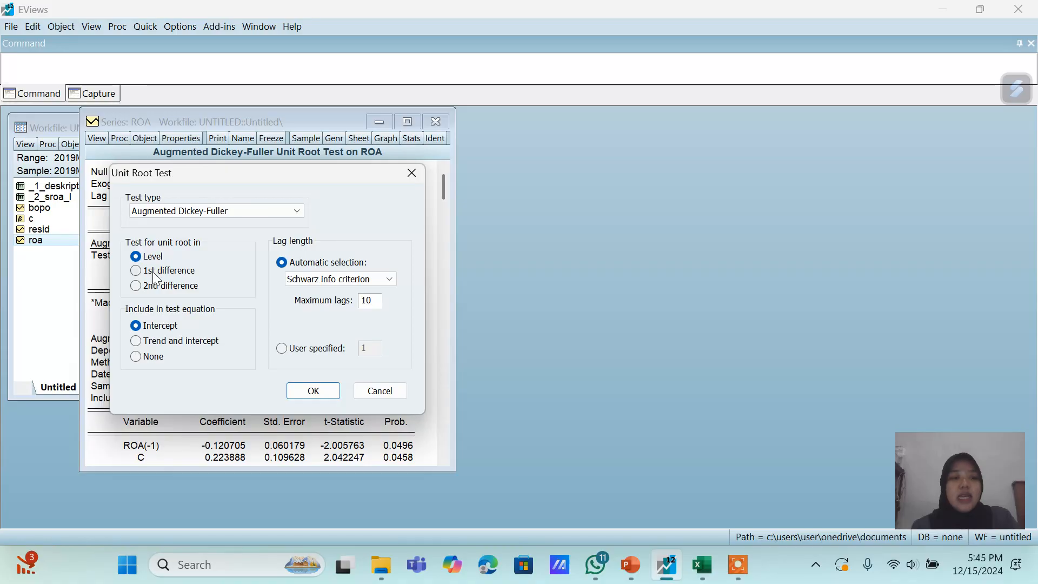
click(136, 271)
click(313, 390)
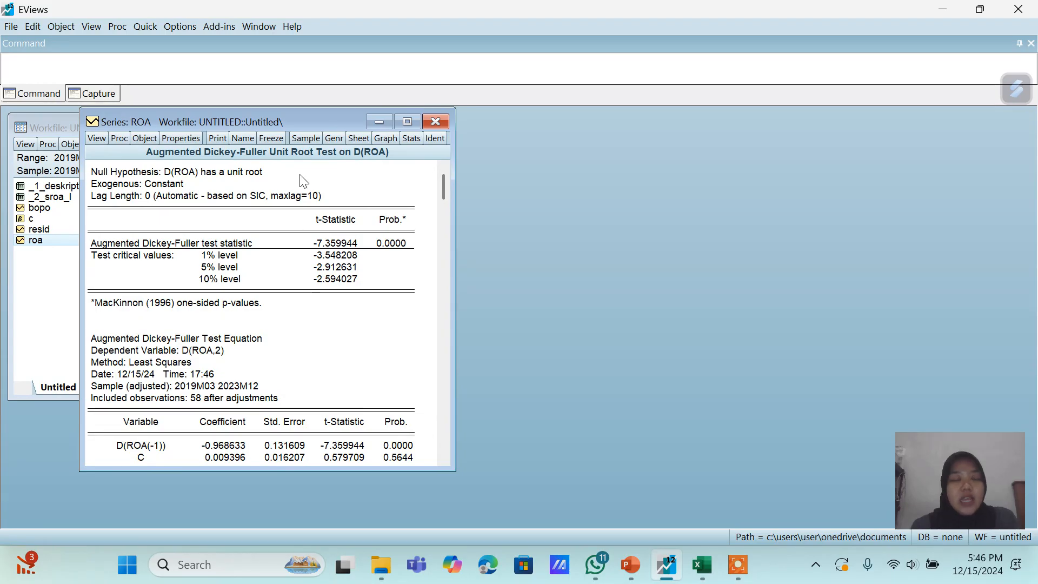
- Freeze the first-difference ROA test as a table named _2_SROA_F, and close the table and the ROA series window
click(272, 135)
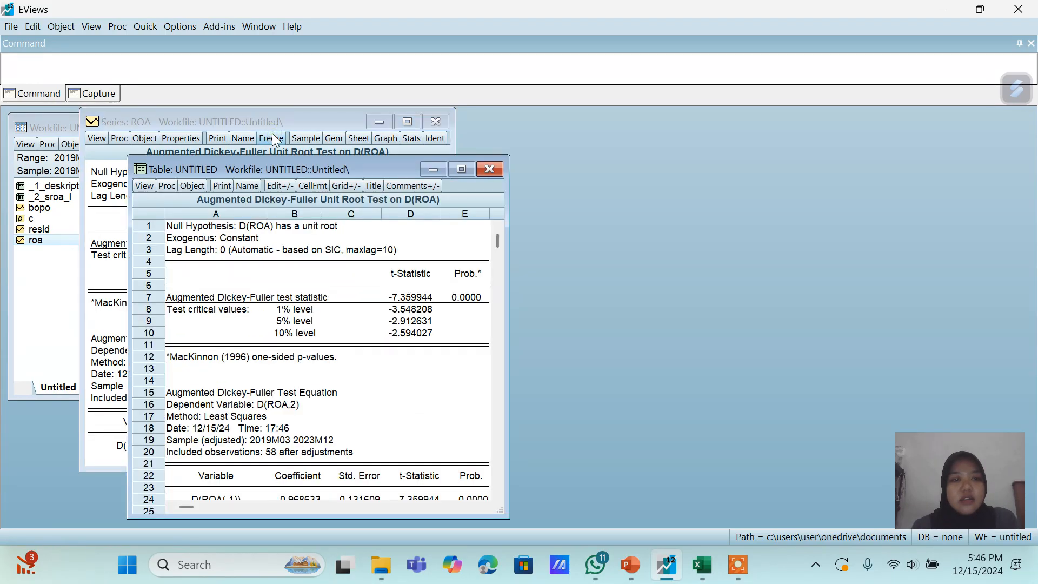
click(246, 185)
key(BackSpace)
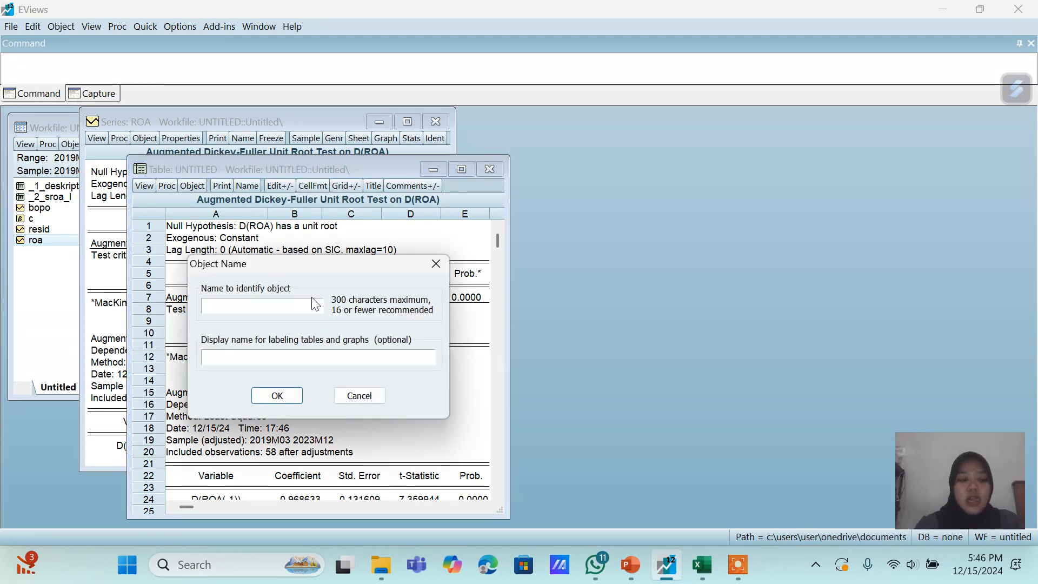
text(_2_S)
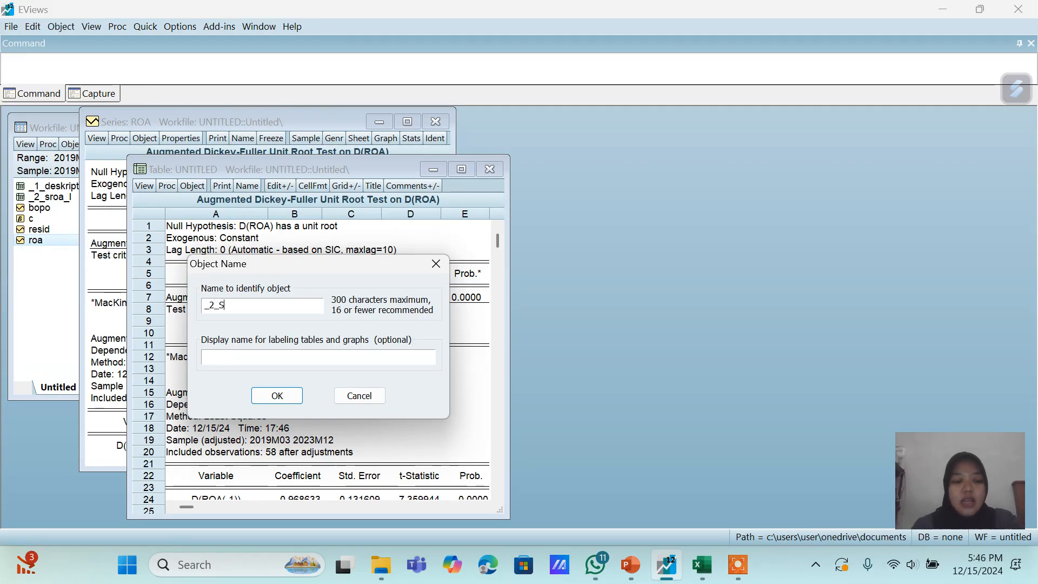
text(ROA)
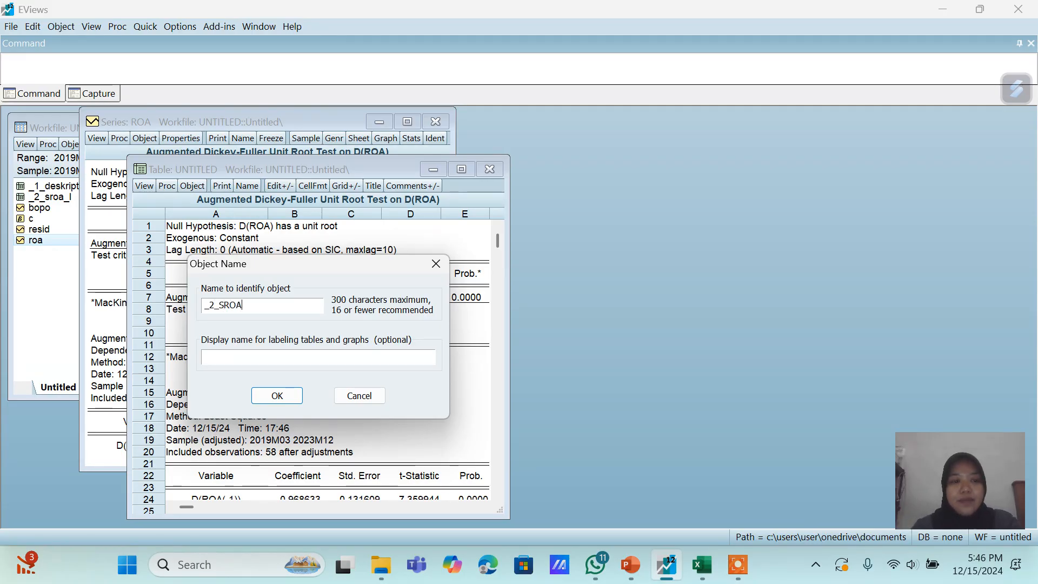
text(_)
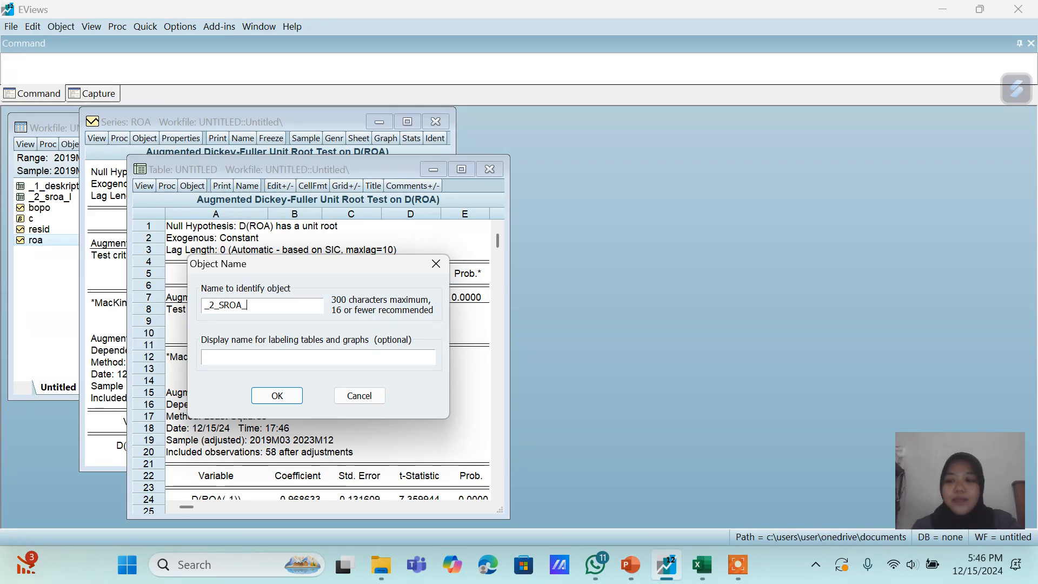
text(F)
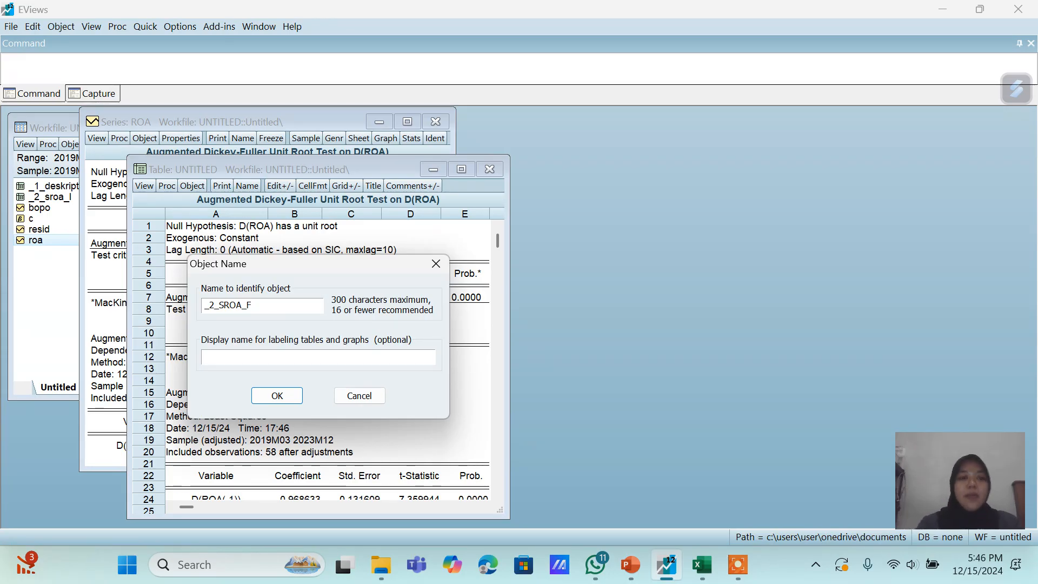
click(276, 395)
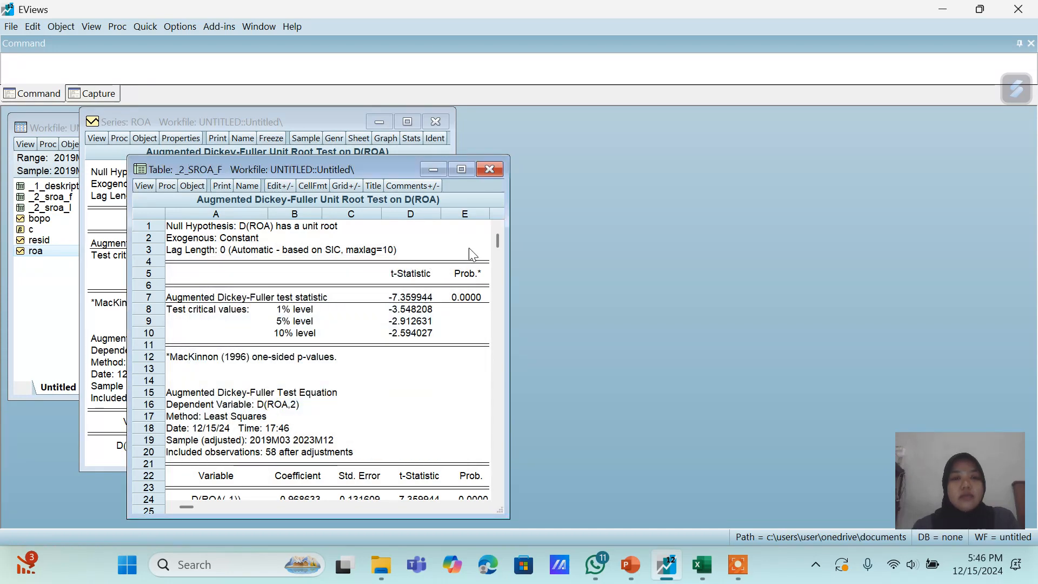
click(489, 166)
click(436, 123)
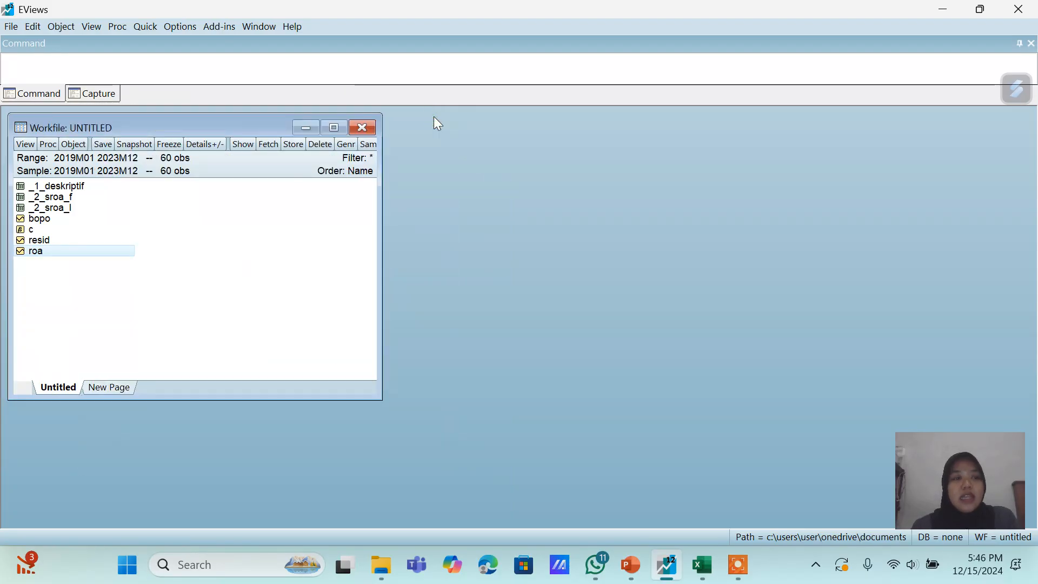
- Open the bopo series and run a standard Augmented Dickey-Fuller unit root test at Level with Intercept
double_click(44, 223)
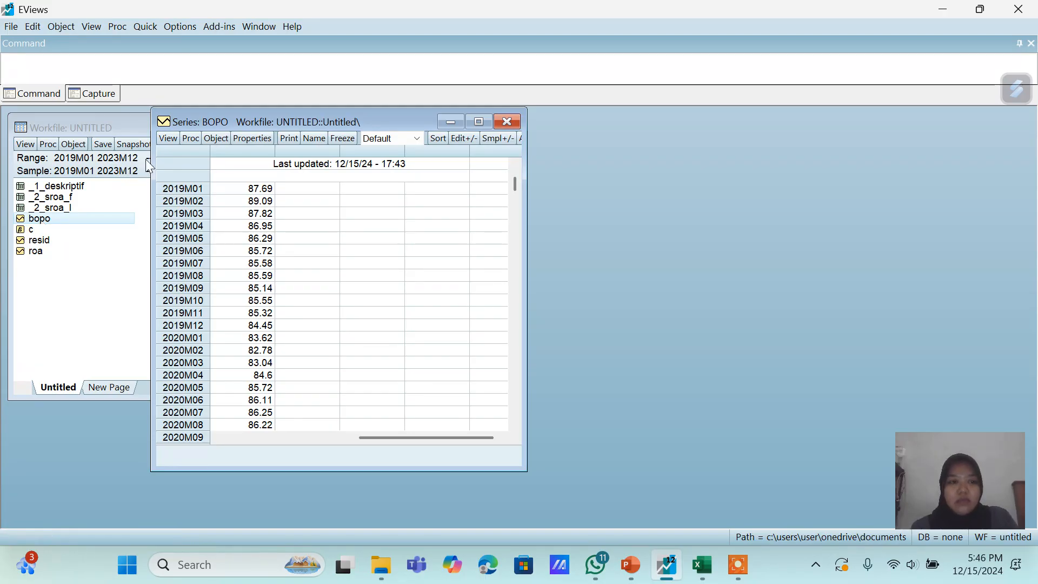
click(169, 139)
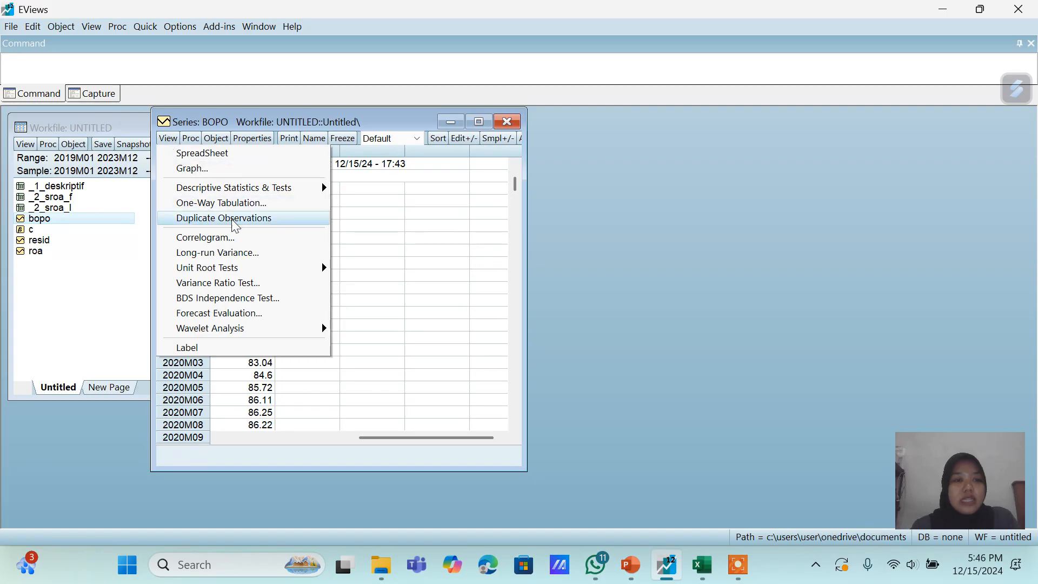
mouse_move(238, 273)
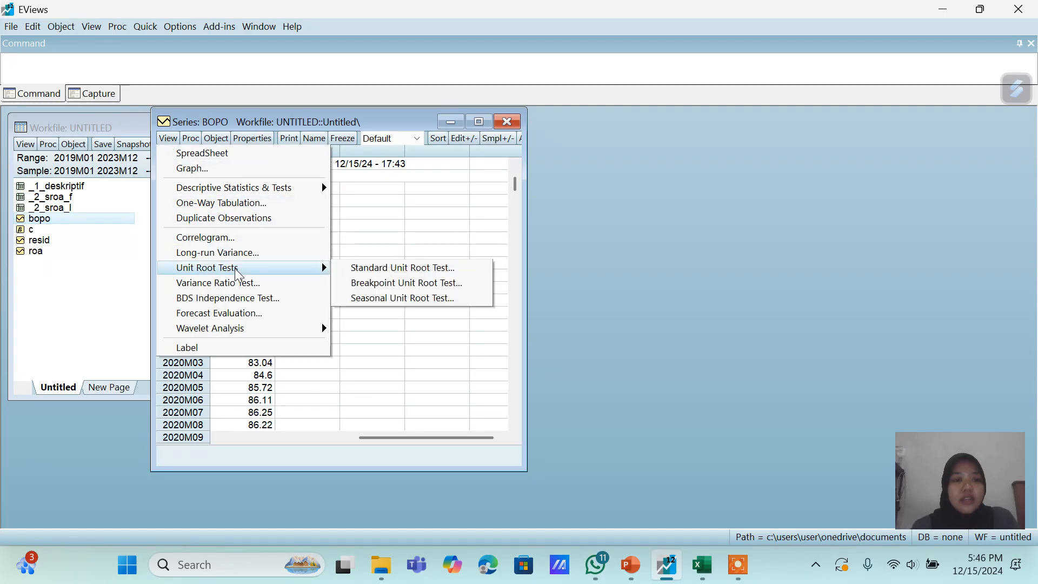
click(366, 273)
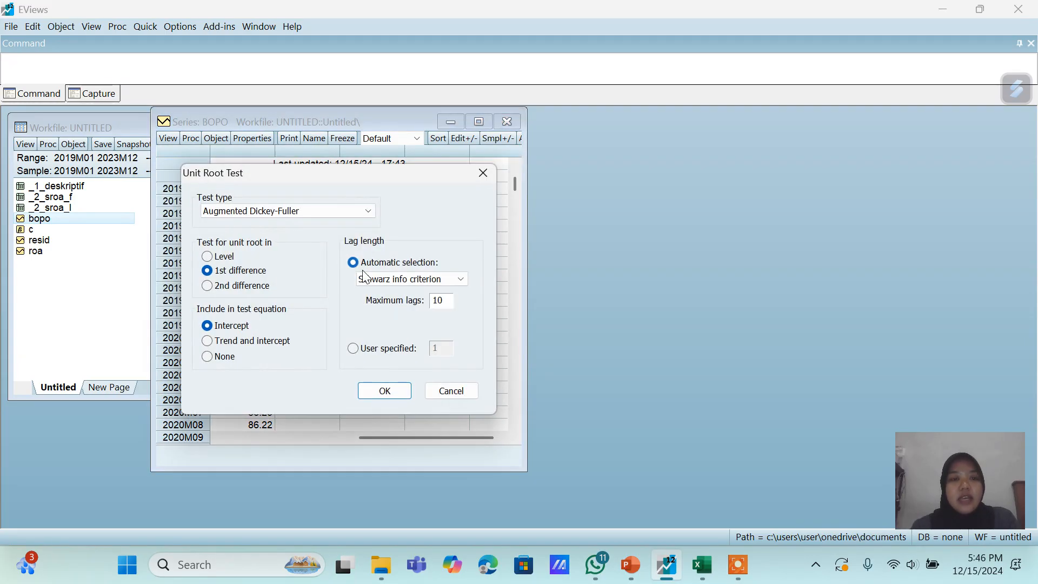
click(215, 261)
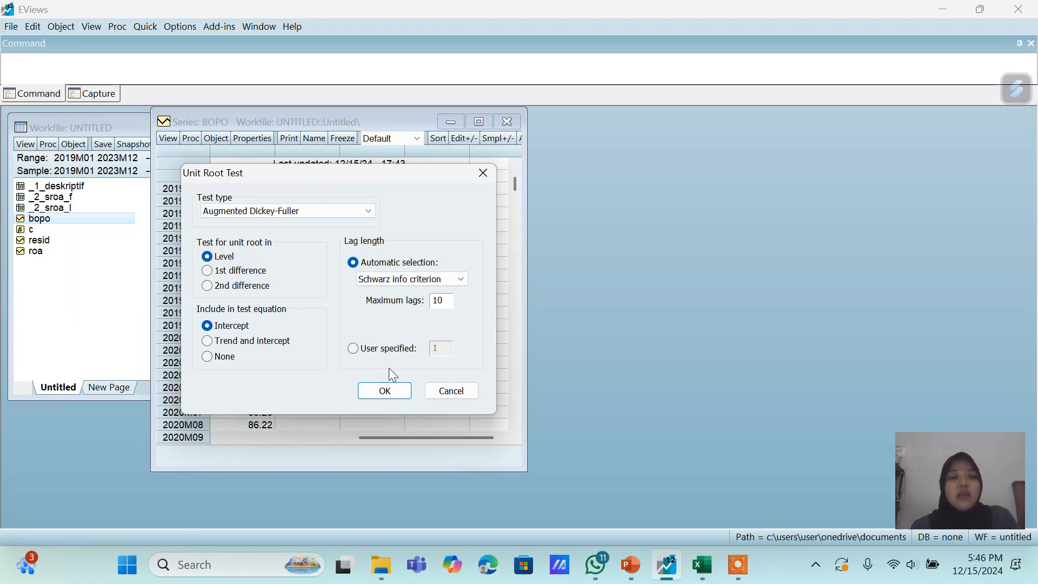
click(391, 389)
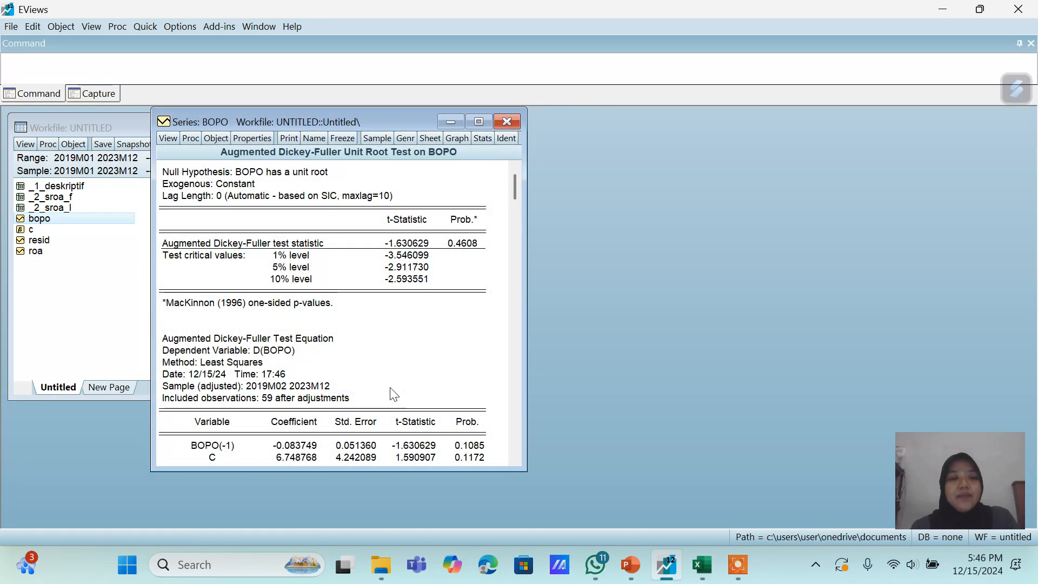
- Freeze the BOPO level unit root test as a table, name it _2_SBOPO_L, and close the table
click(341, 138)
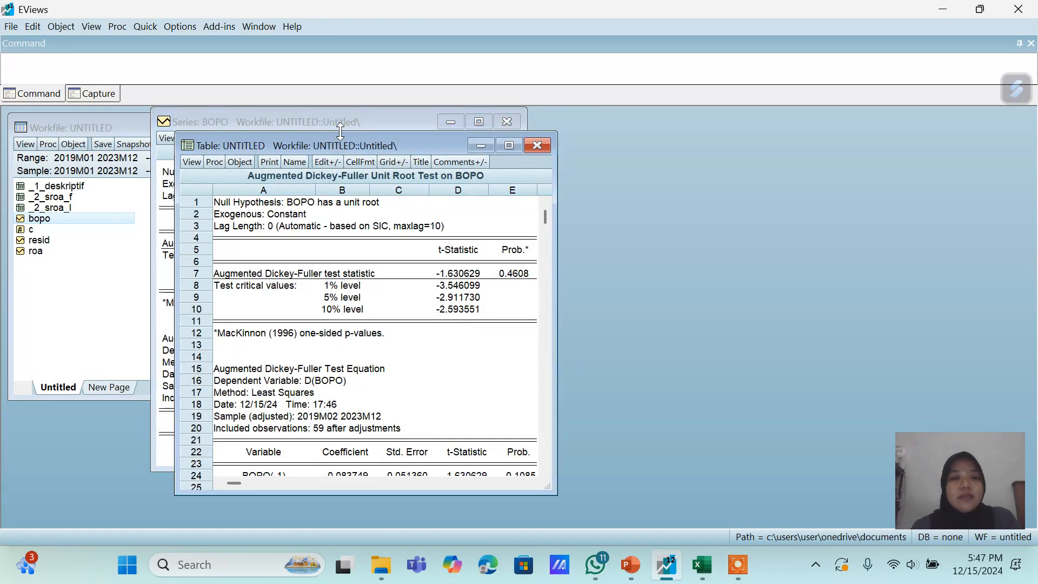
click(303, 157)
key(BackSpace)
text(_)
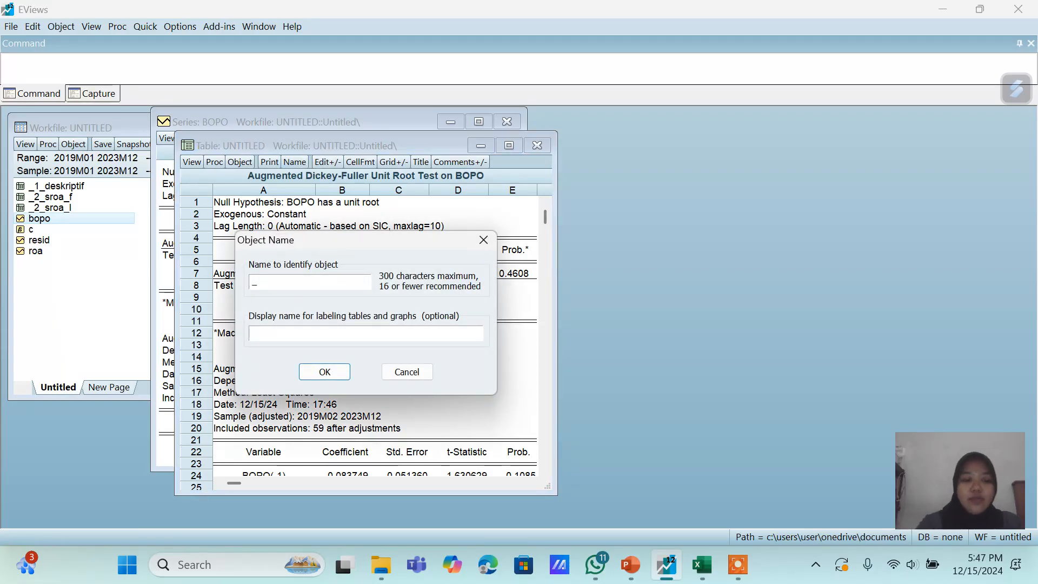
text(2_)
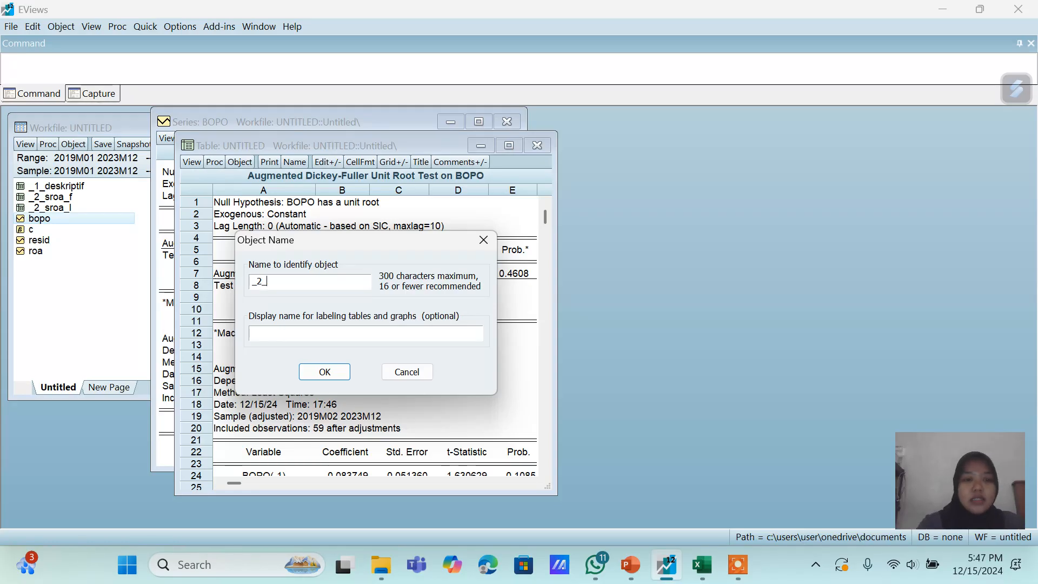
text(SBOPO_L)
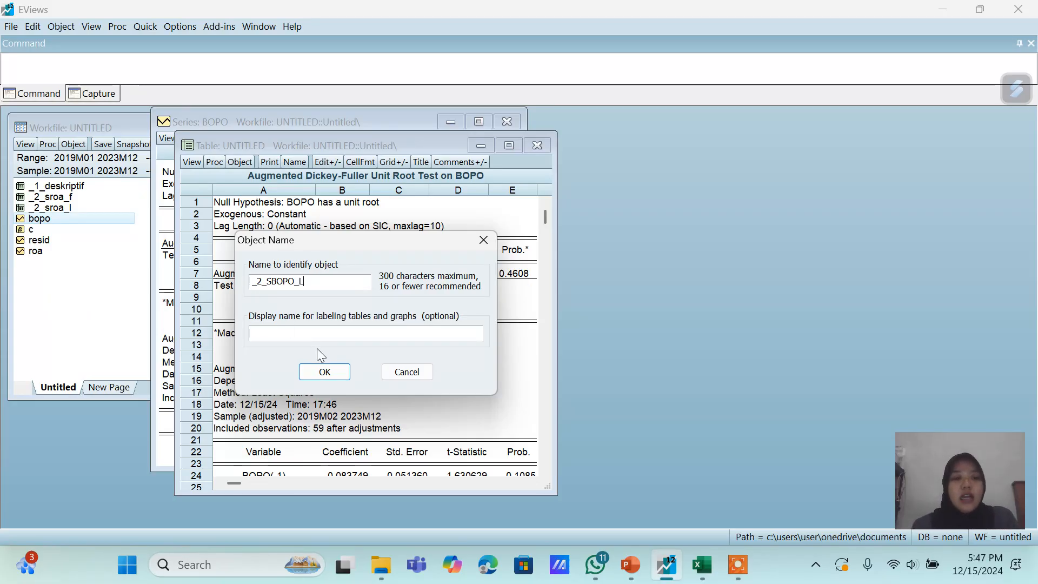
click(325, 373)
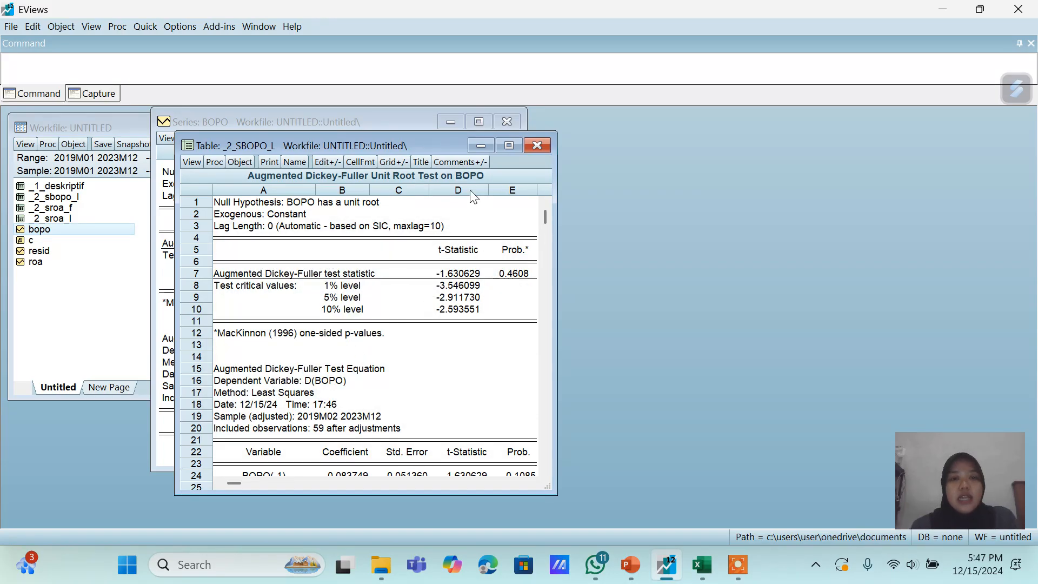
click(537, 146)
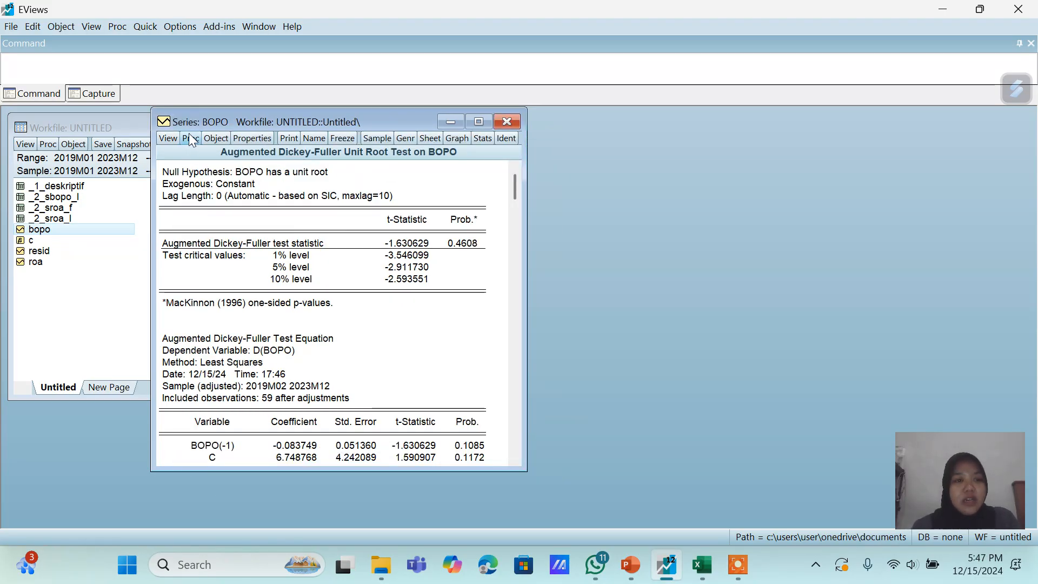
- Run a standard Augmented Dickey-Fuller unit root test on the bopo series in 1st difference with Intercept
click(169, 139)
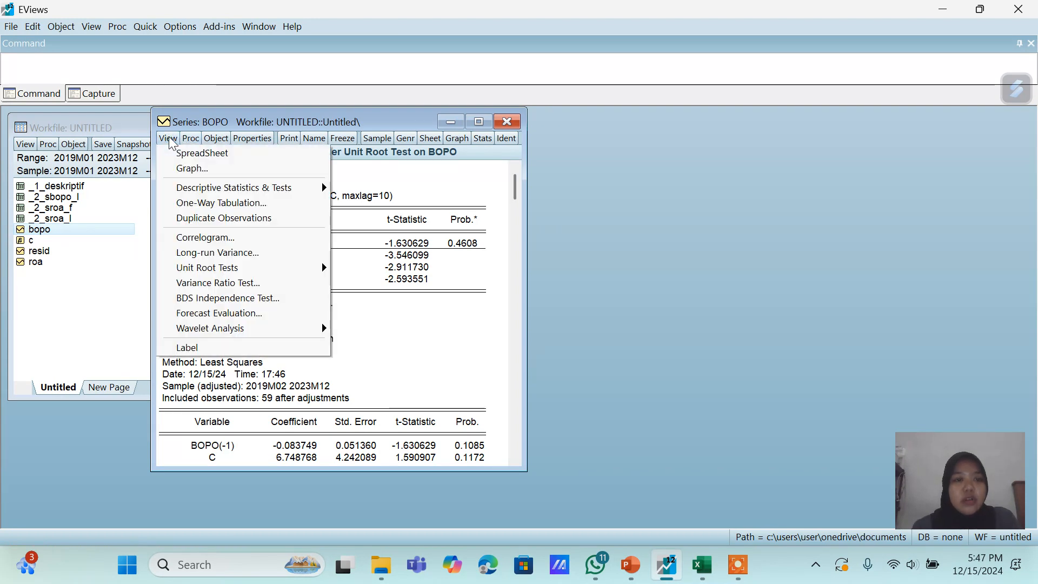
mouse_move(263, 269)
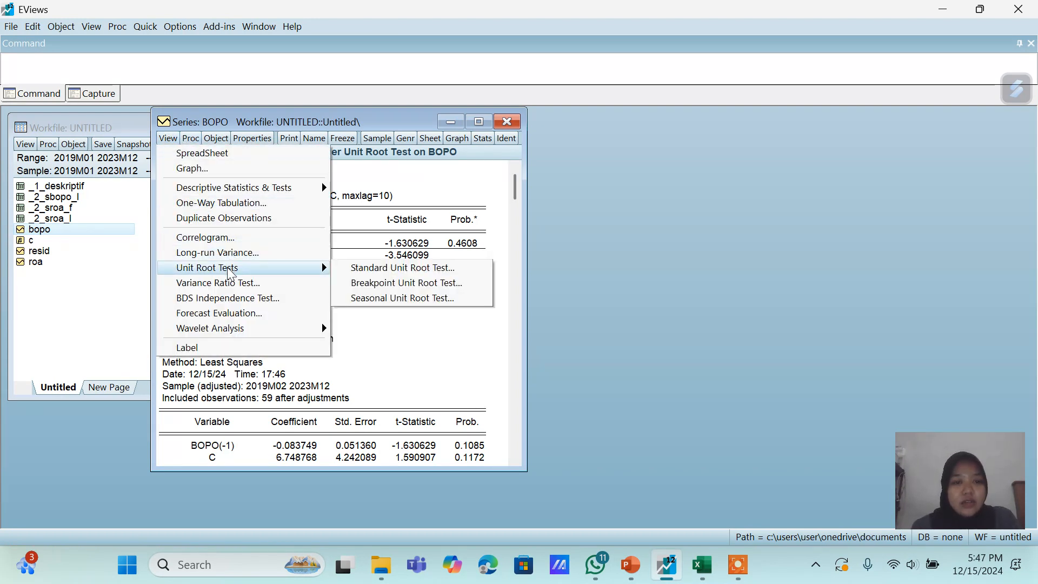
click(357, 270)
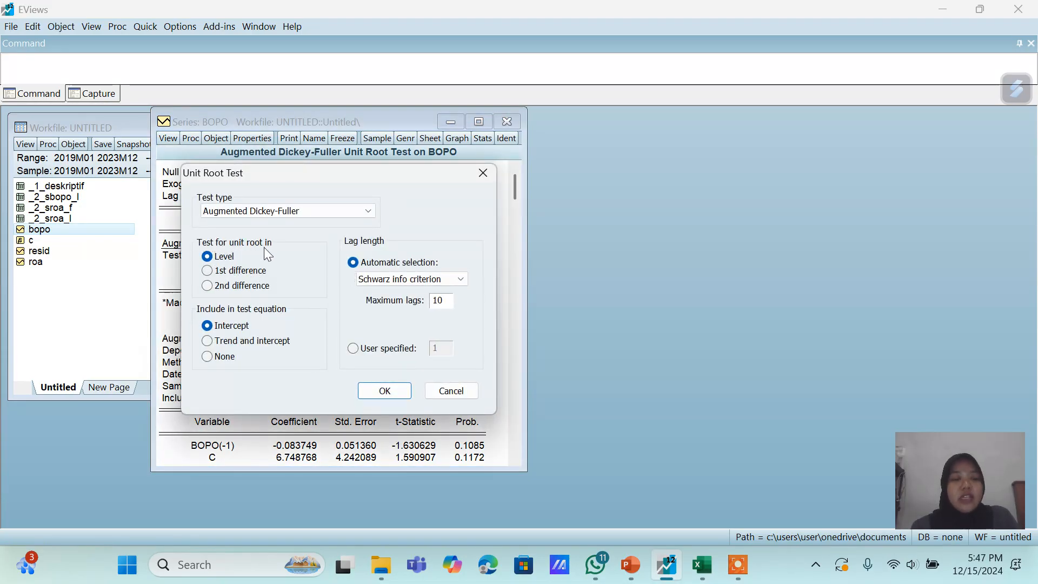
click(208, 272)
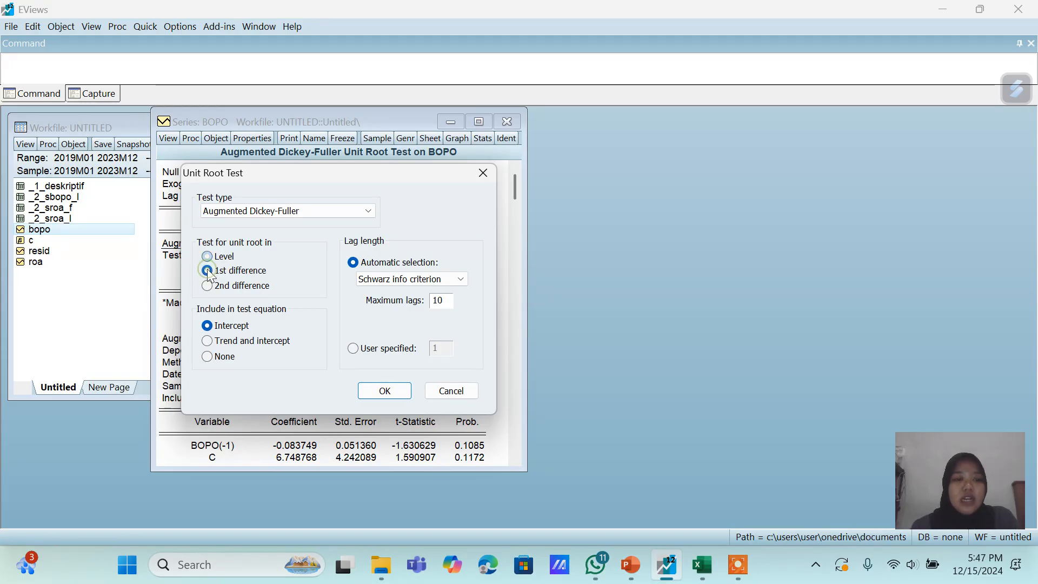
click(387, 391)
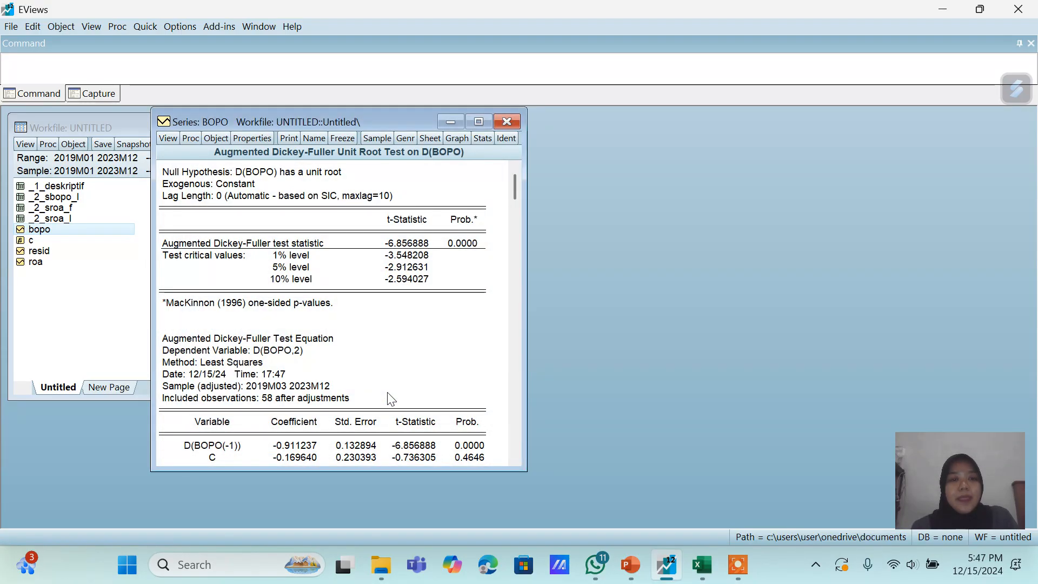
- Freeze the first-difference BOPO unit root test as a table, name it _2_SBOPO_F, and close the table
click(348, 137)
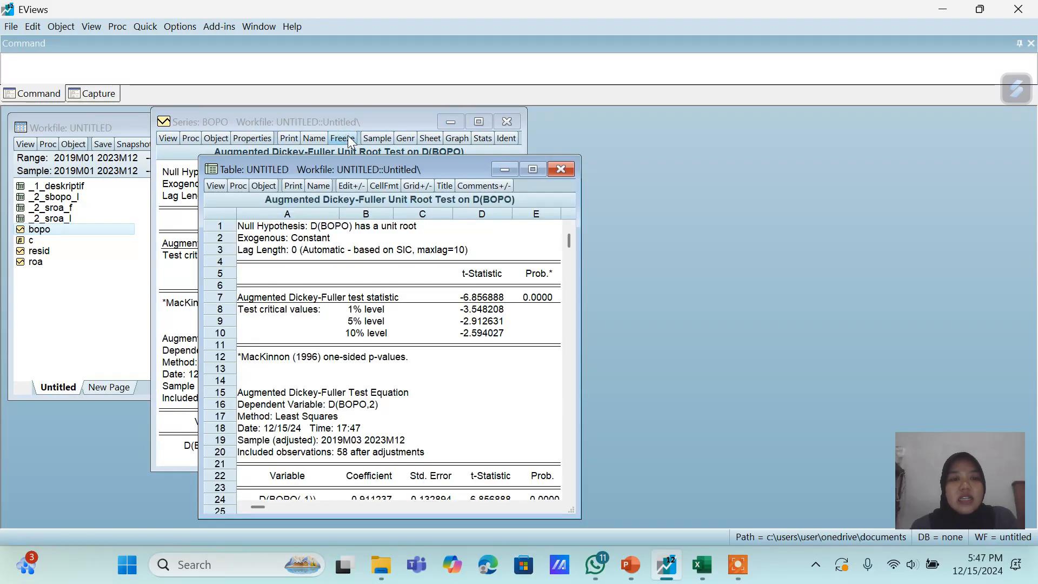
click(318, 186)
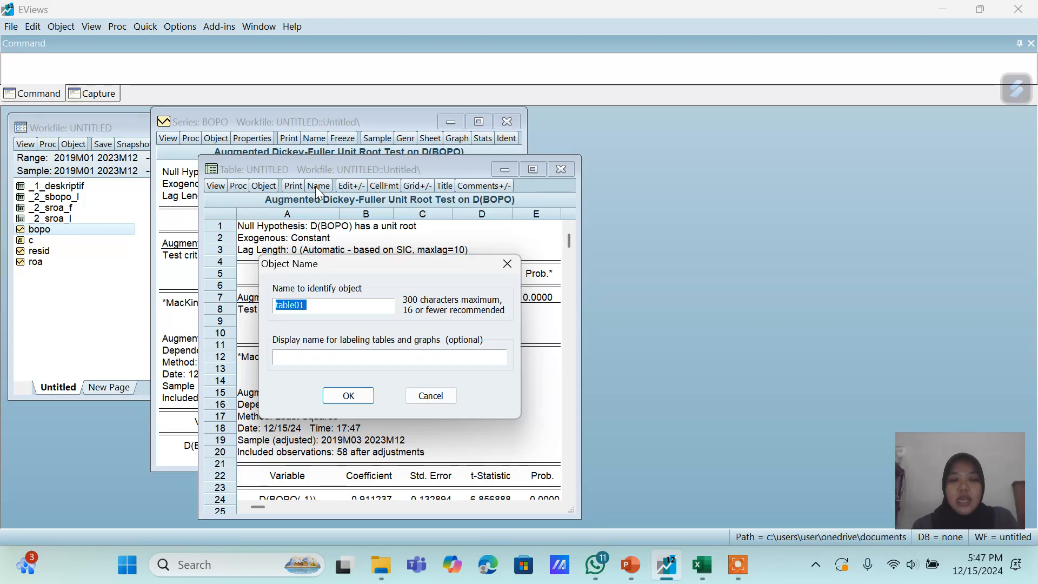
key(BackSpace)
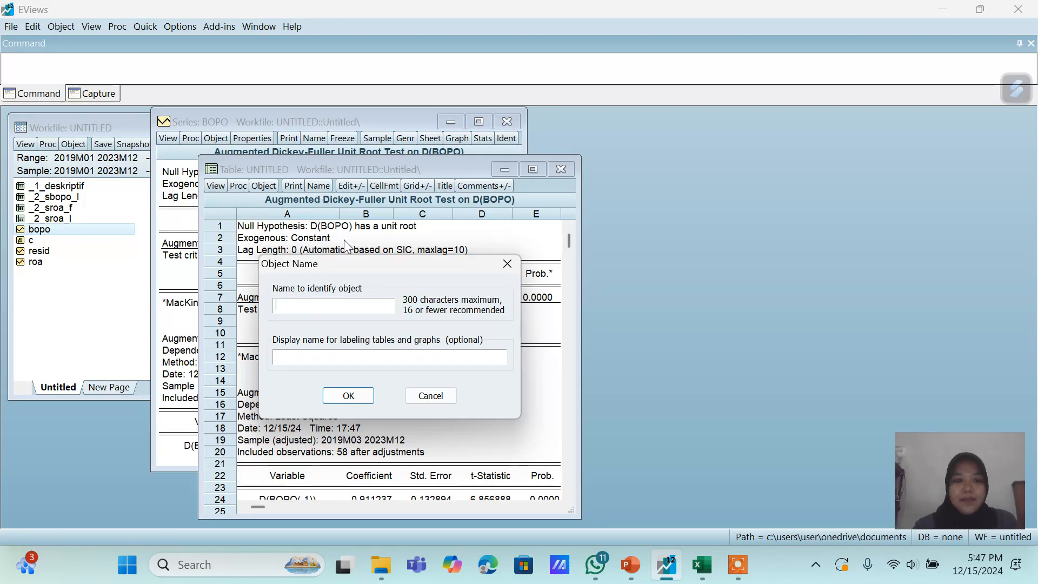
text(_2)
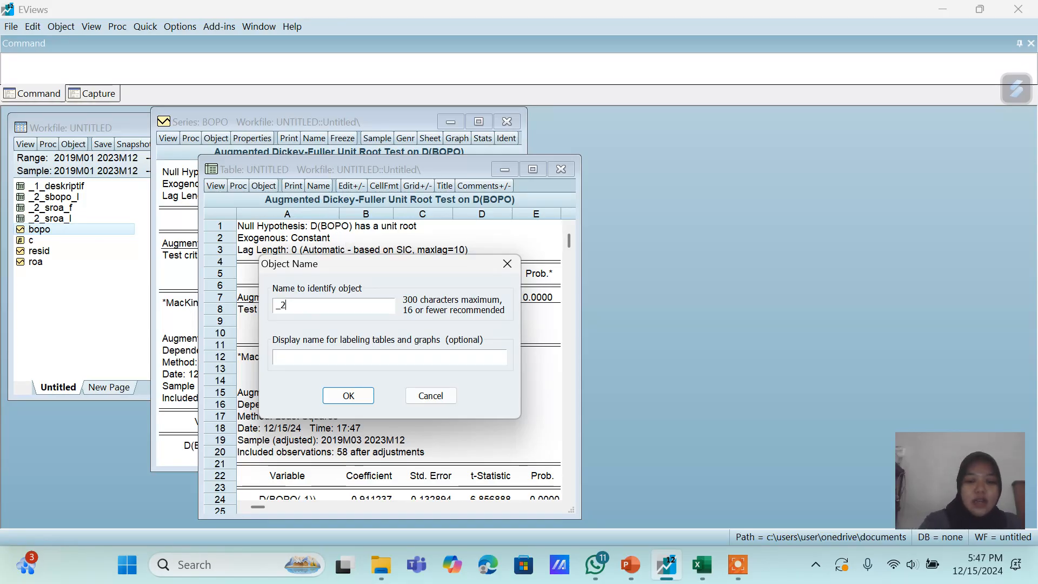
text(_SBOPO_F)
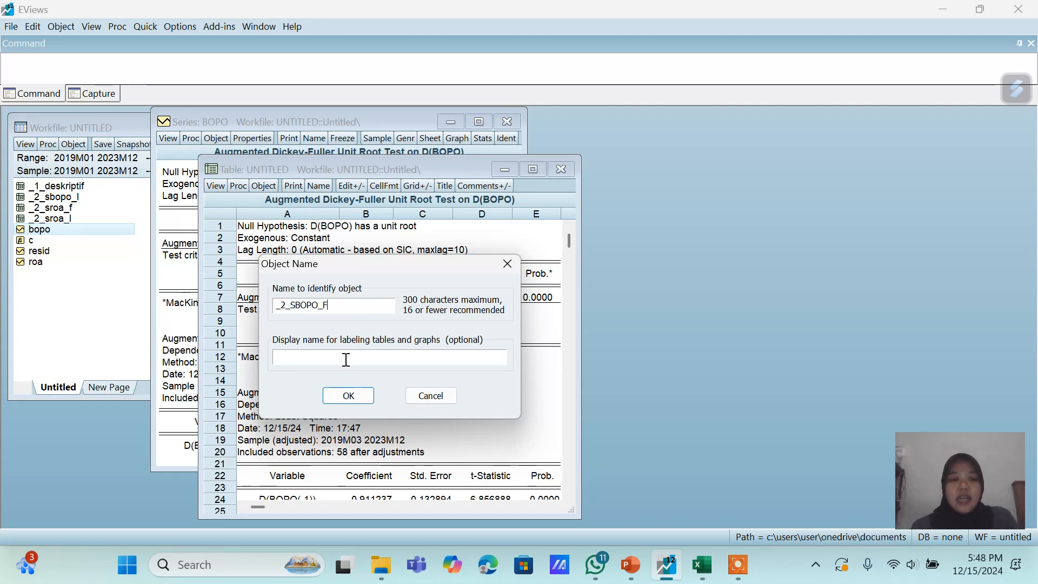
click(347, 394)
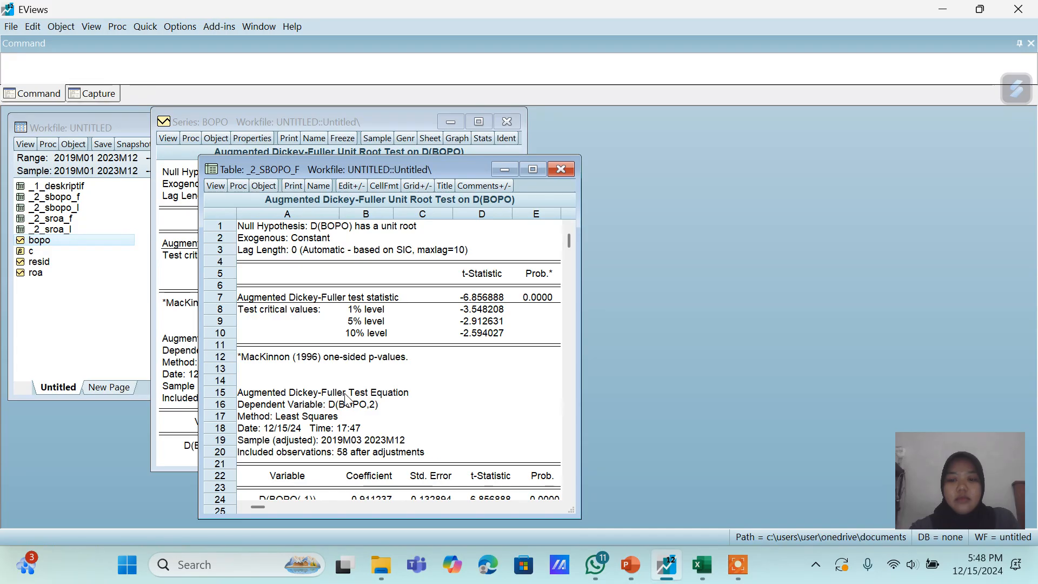
click(560, 169)
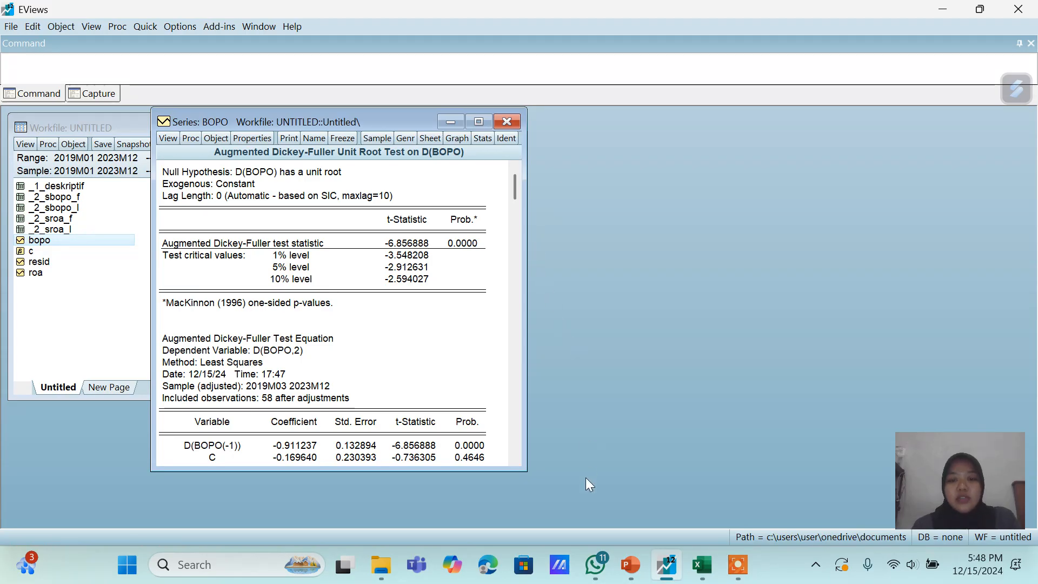
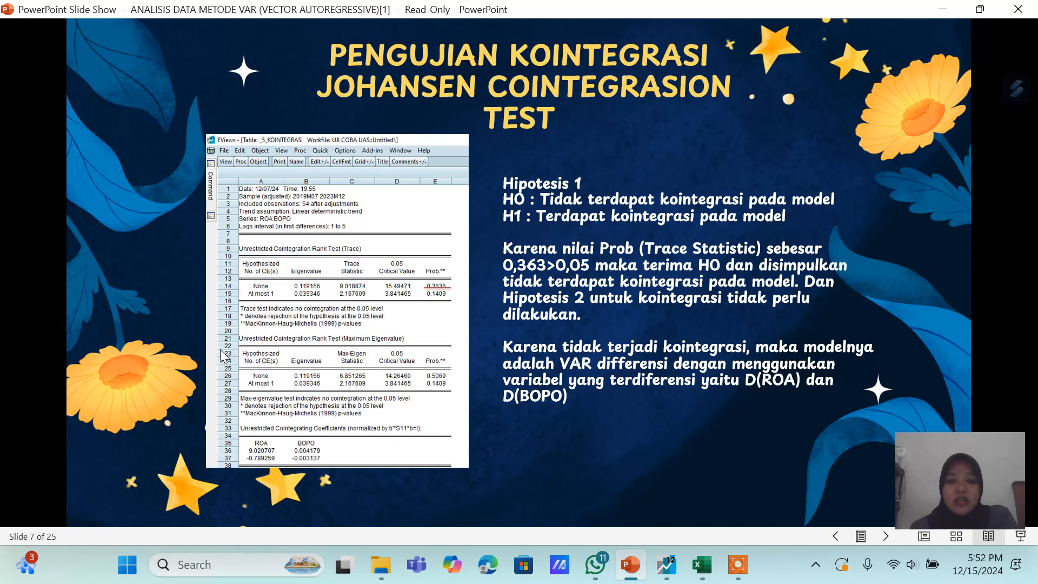
- Switch to EViews and run a Johansen cointegration test from the ROA–BOPO VAR with lag intervals 1 5
click(673, 572)
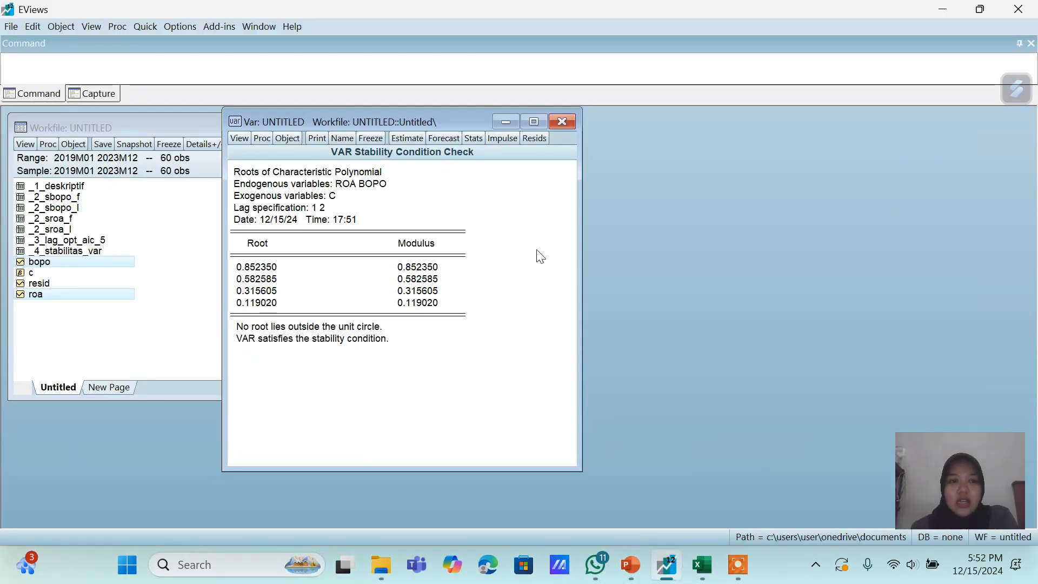
click(240, 138)
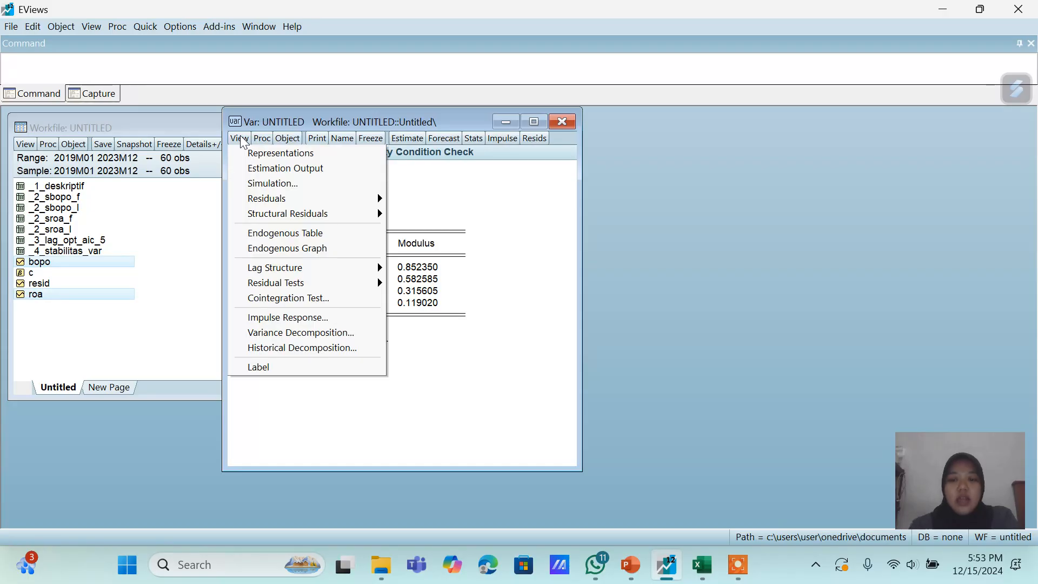
click(318, 302)
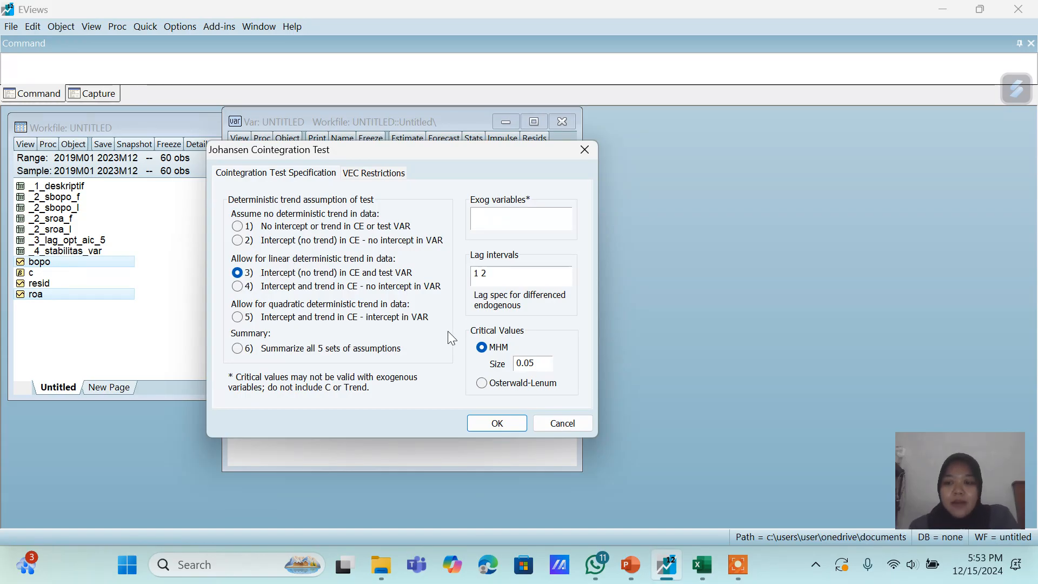
click(490, 274)
key(BackSpace)
text(5)
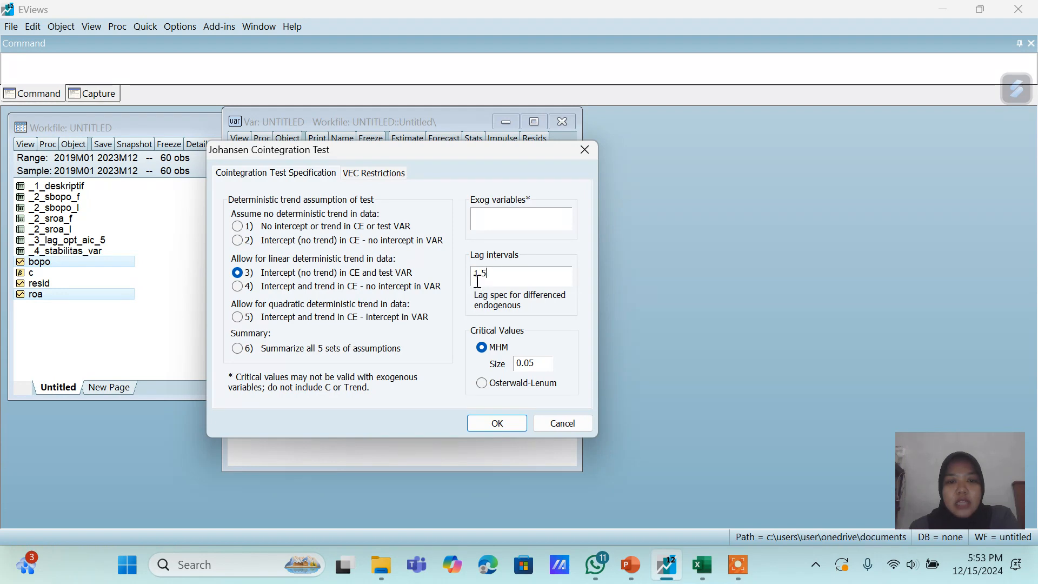
click(502, 420)
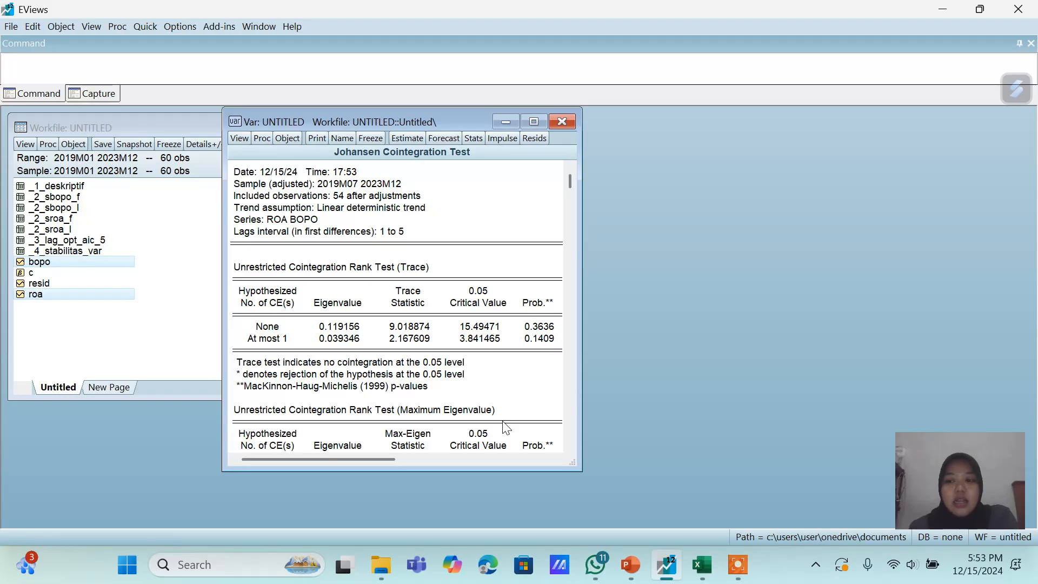
- Freeze the Johansen cointegration test as a table, name it _5_KOINTEGRASI, and close the table
click(370, 138)
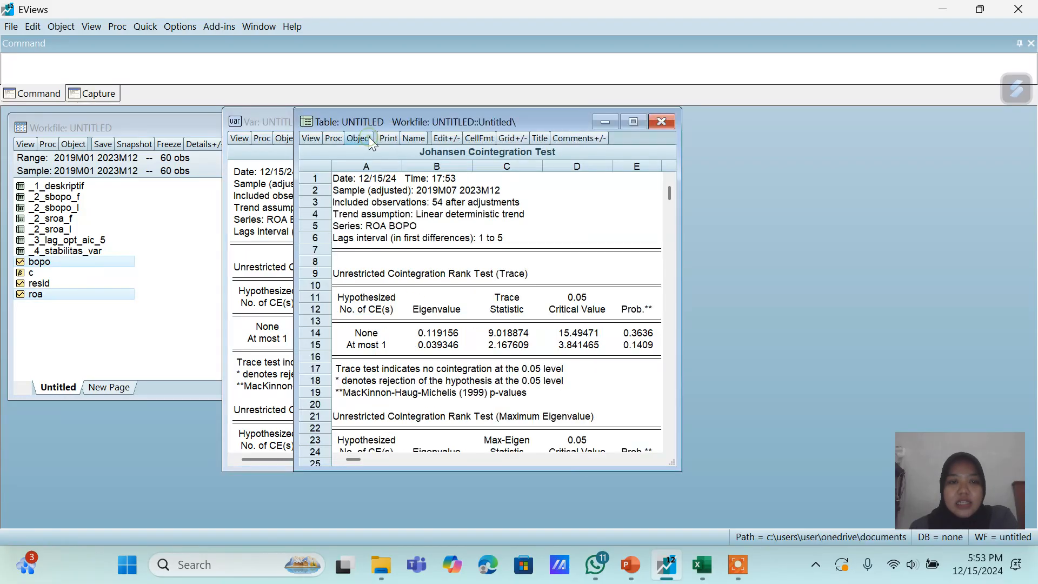
click(416, 138)
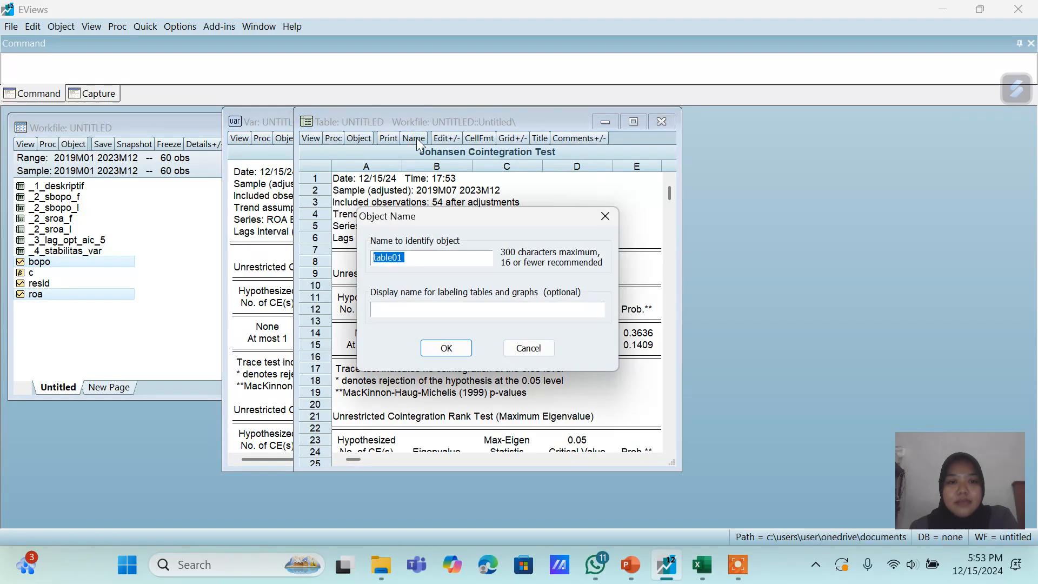
key(BackSpace)
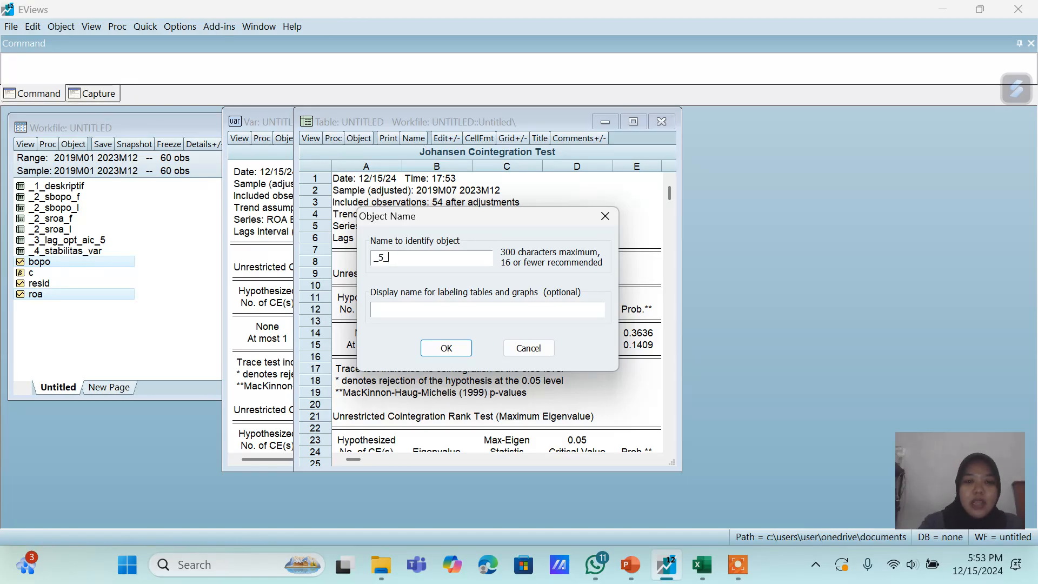
text(_5_KO)
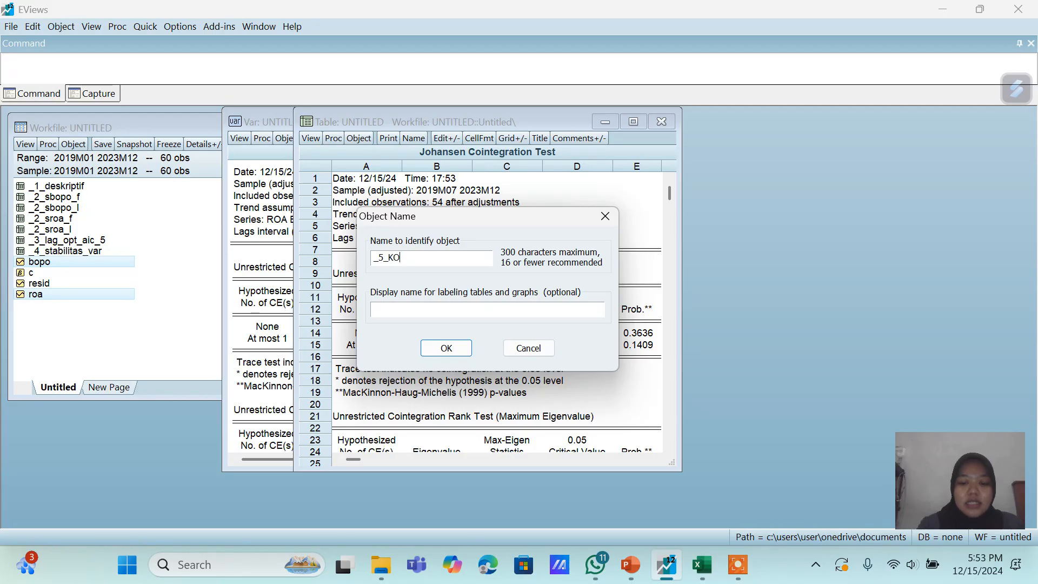
text(INTEGR)
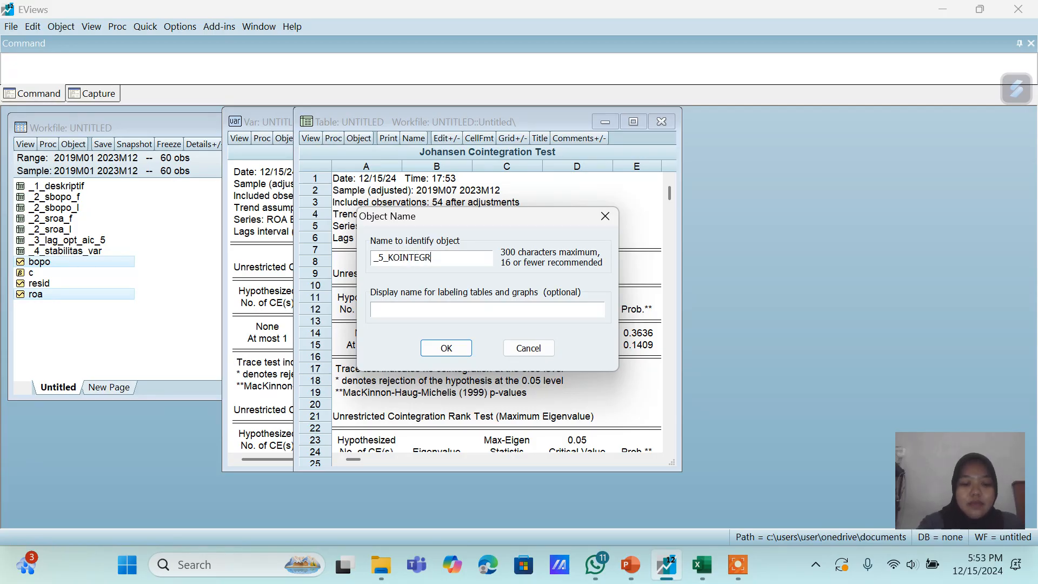
text(ASI)
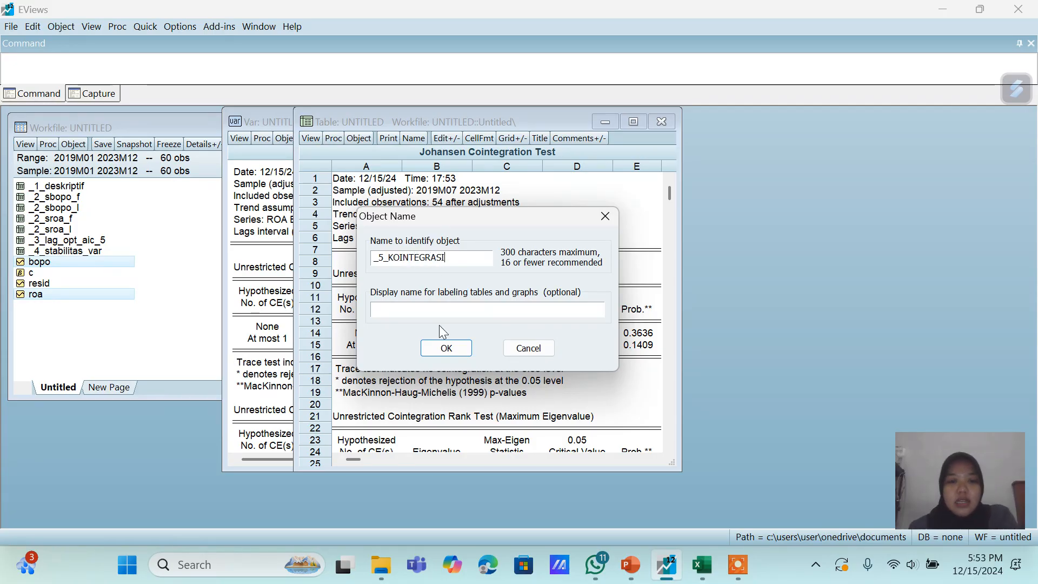
click(444, 348)
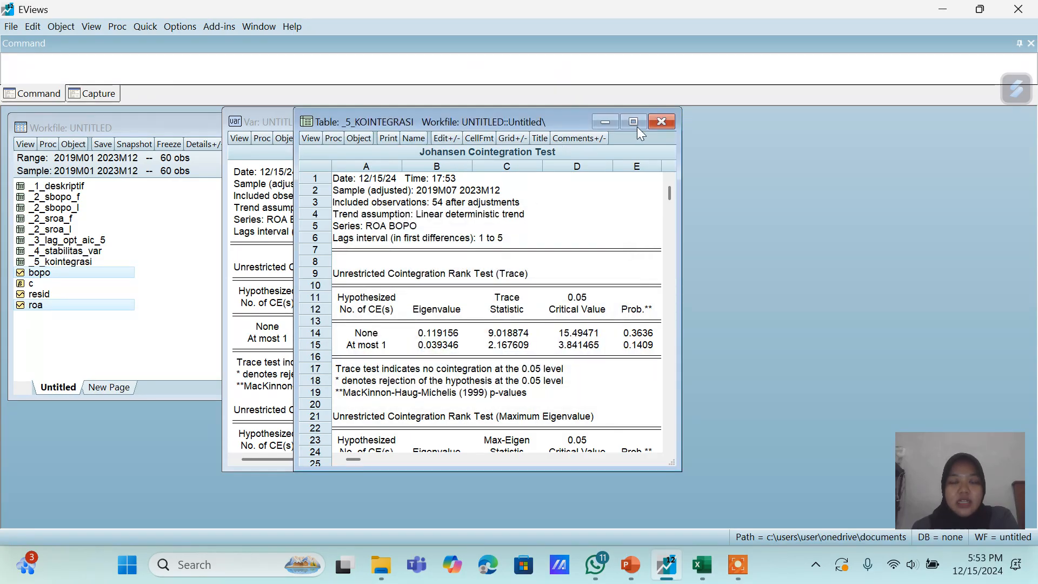
click(660, 122)
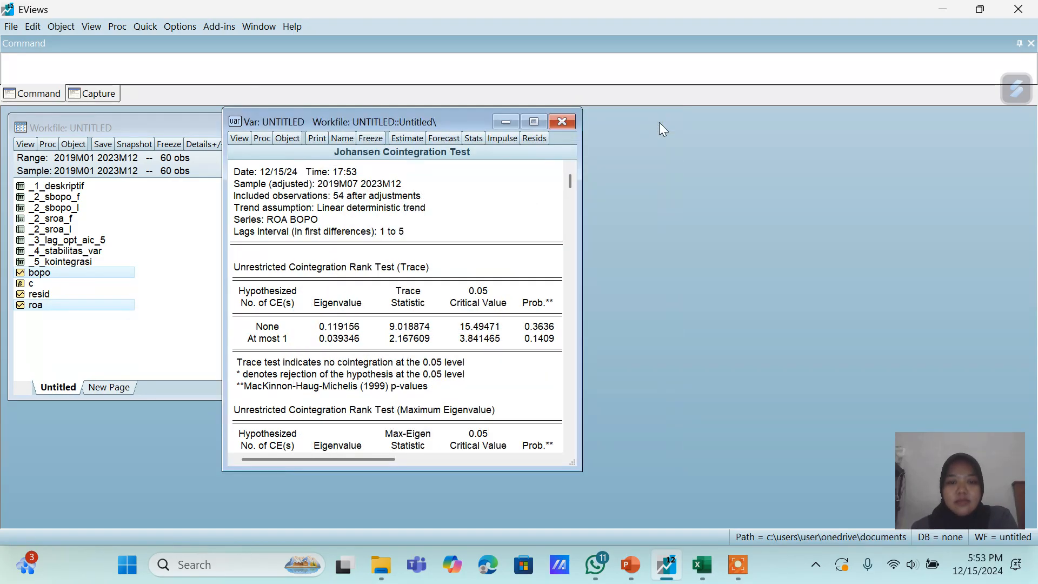
- Switch to the PowerPoint slideshow, advance to the slide on optimum lag order for the differenced VAR, and return to EViews
click(631, 565)
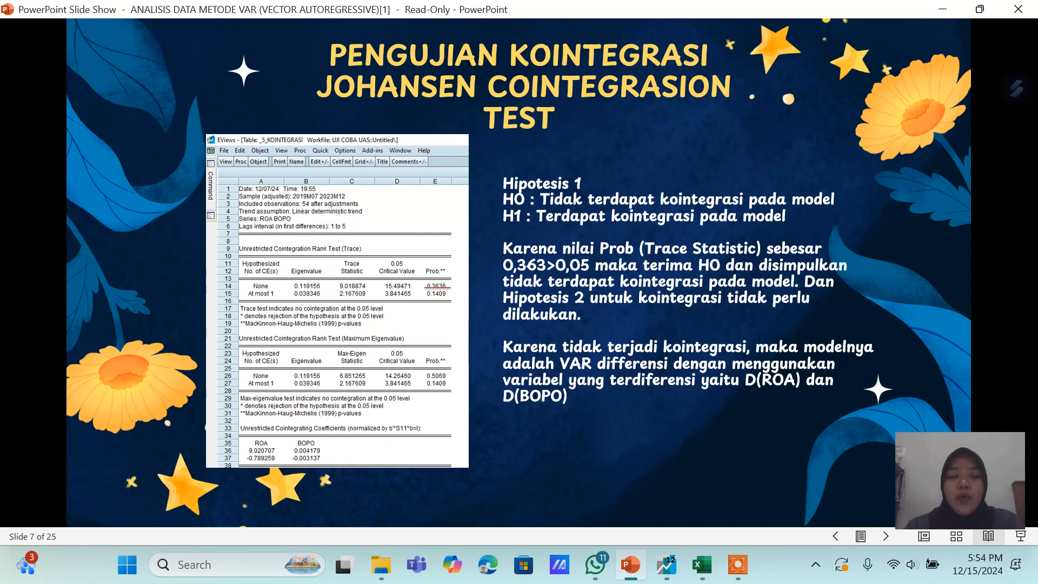
key(Right)
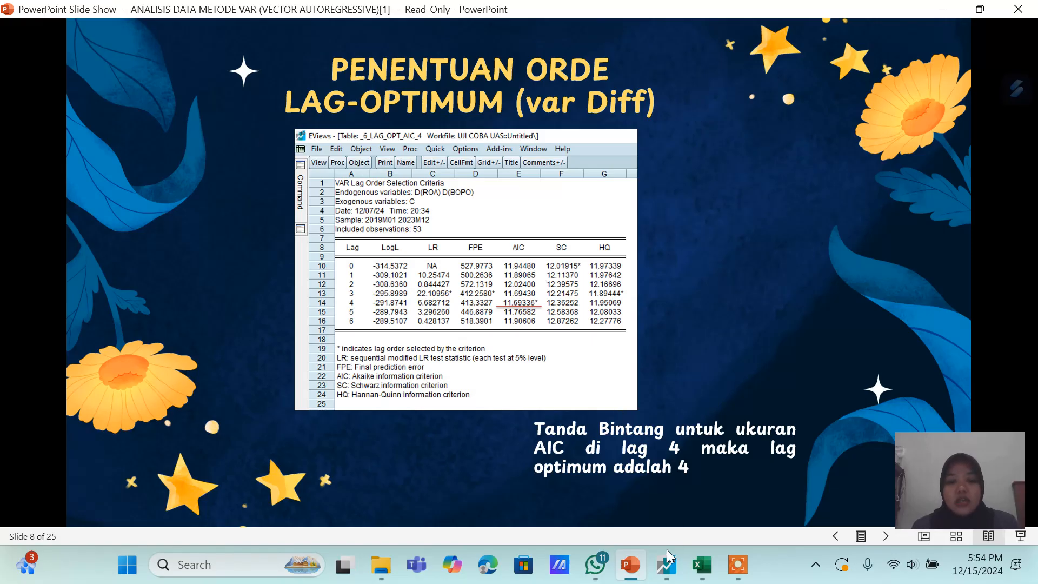
click(666, 568)
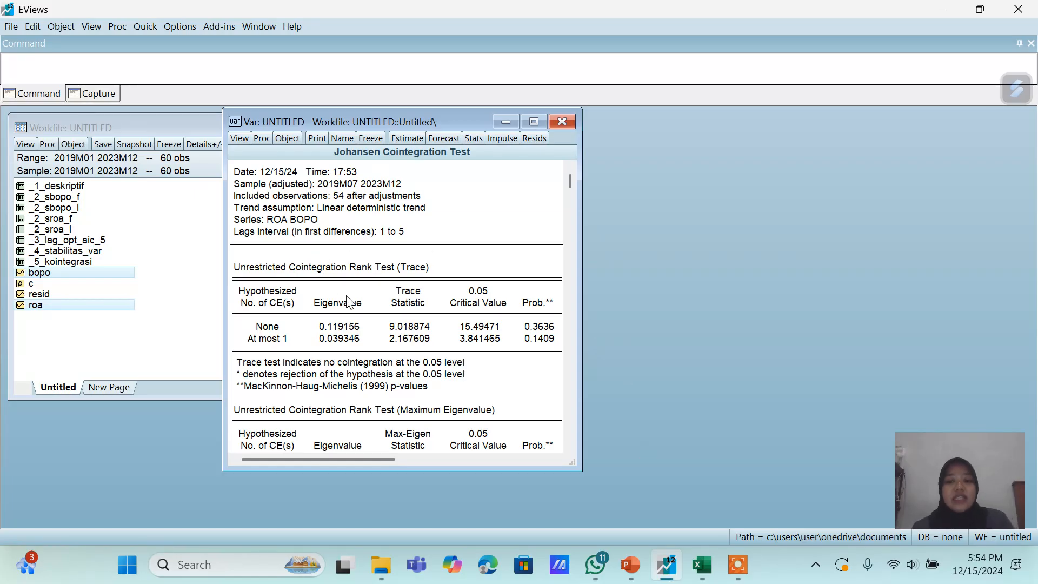
- Reopen the VAR specification and change the endogenous variables to first differences, D(roa) D(bopo)
click(406, 138)
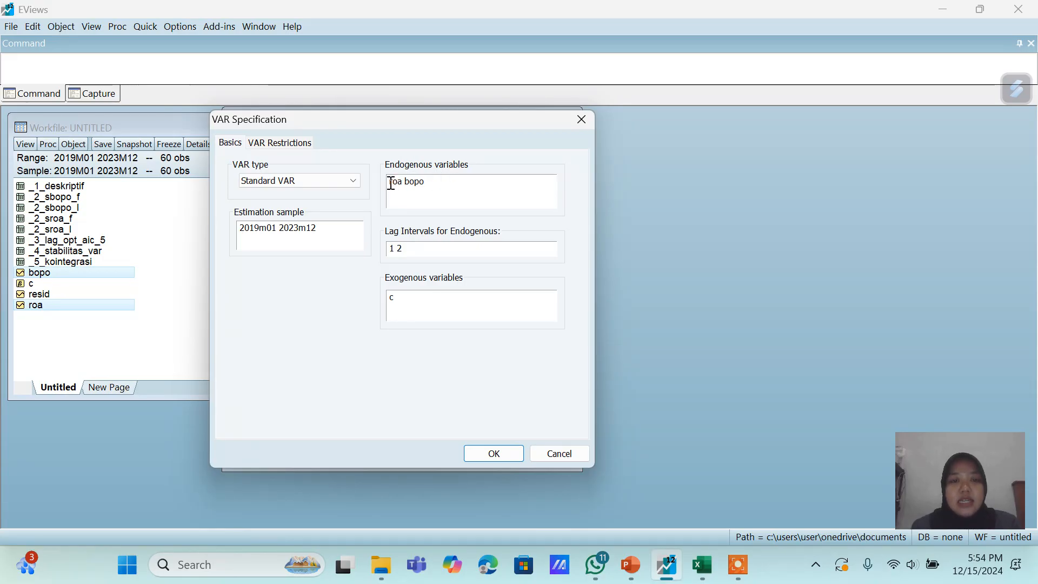
click(390, 181)
text(D)
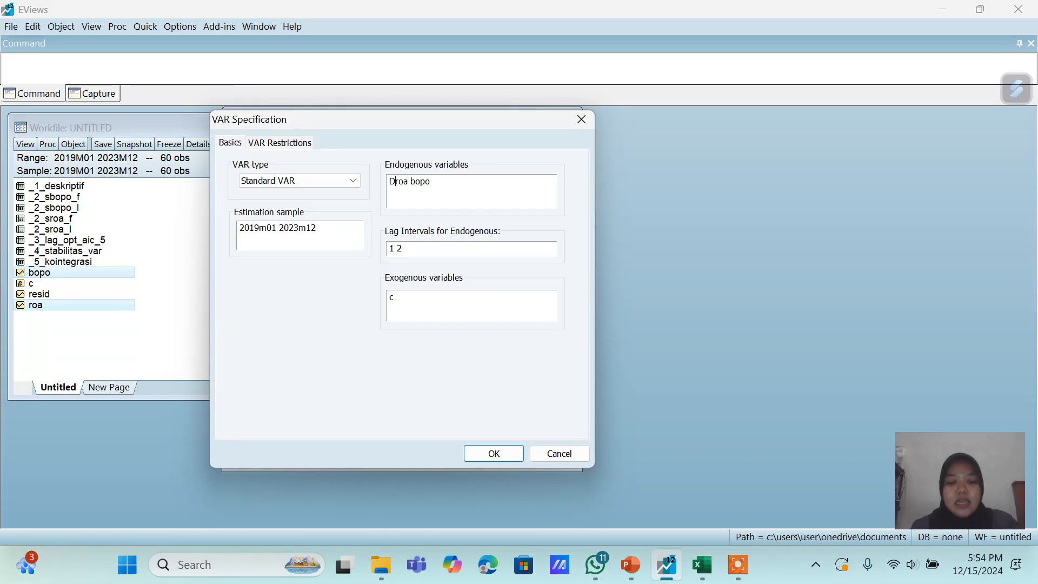
text(()
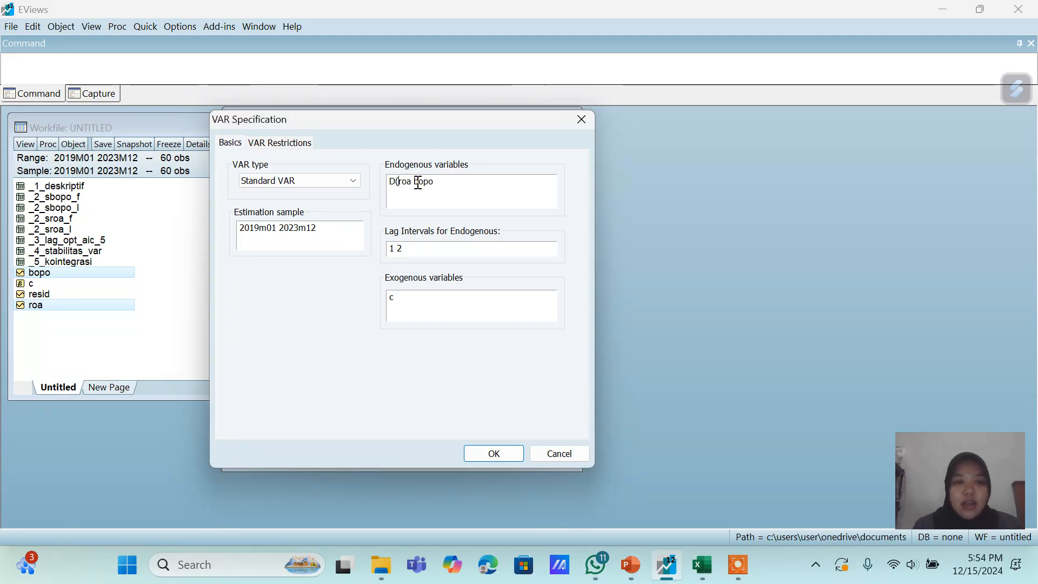
click(410, 184)
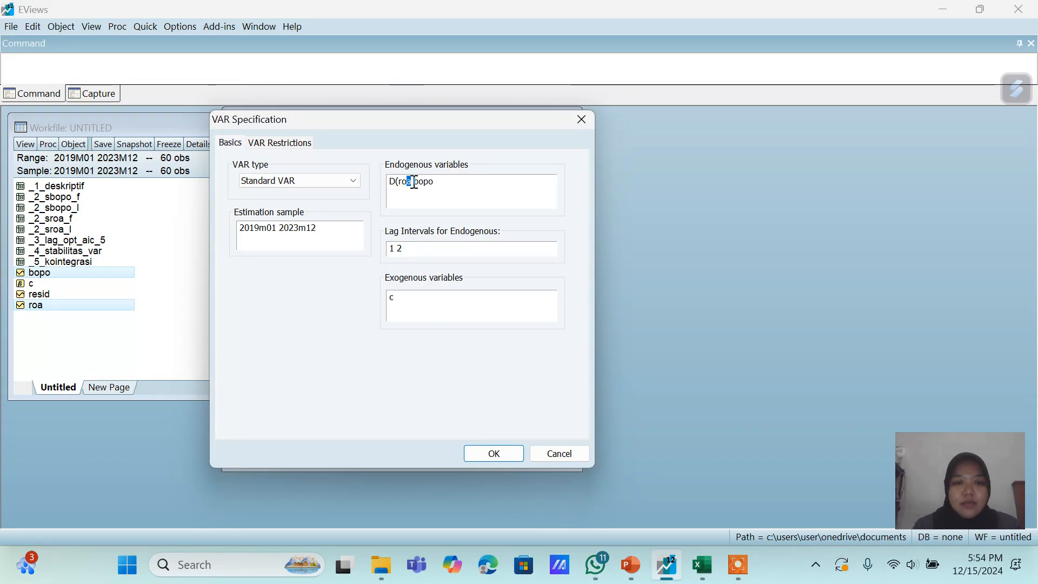
text())
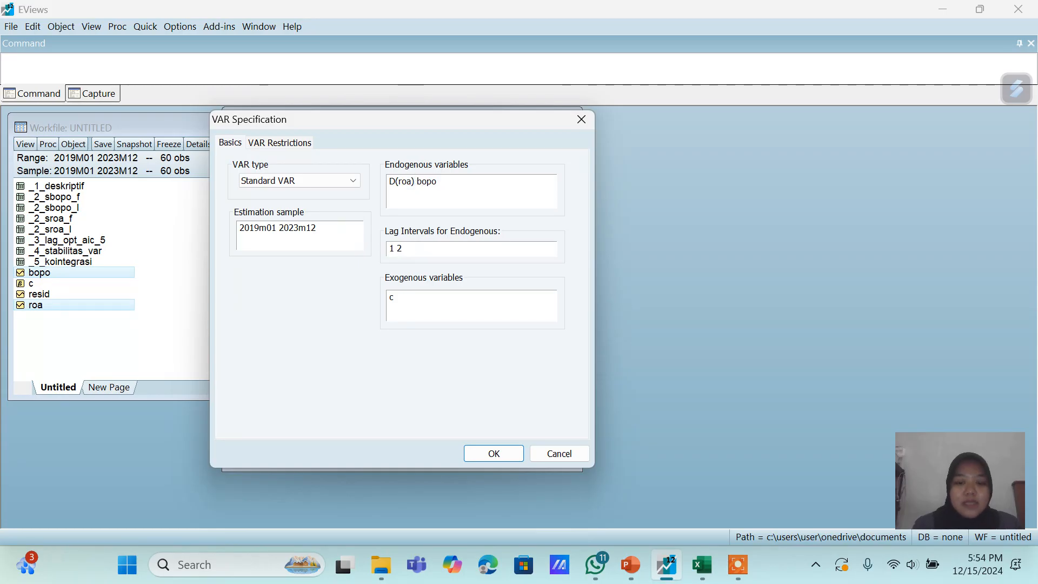
text( D)
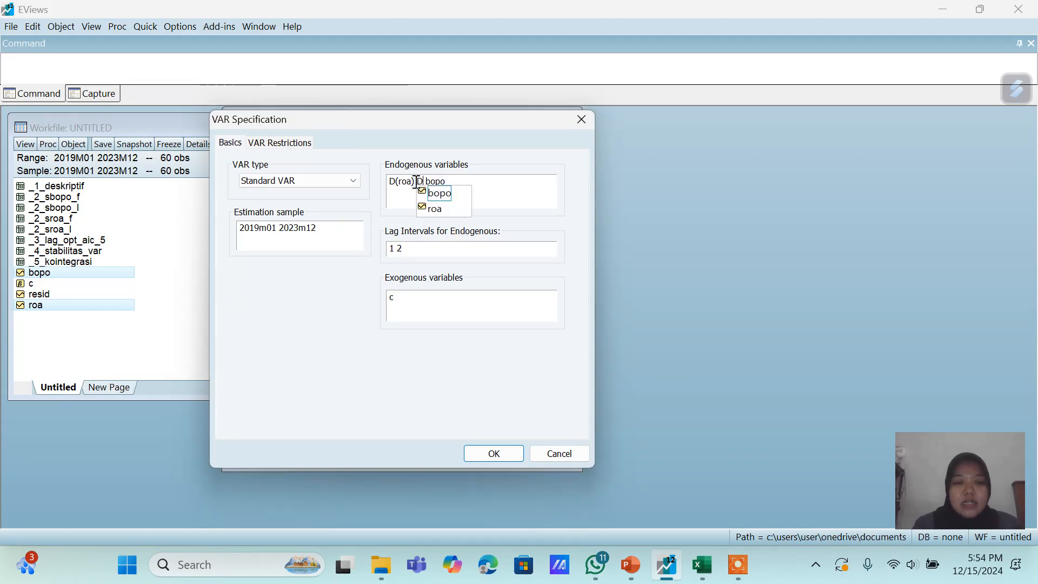
click(426, 183)
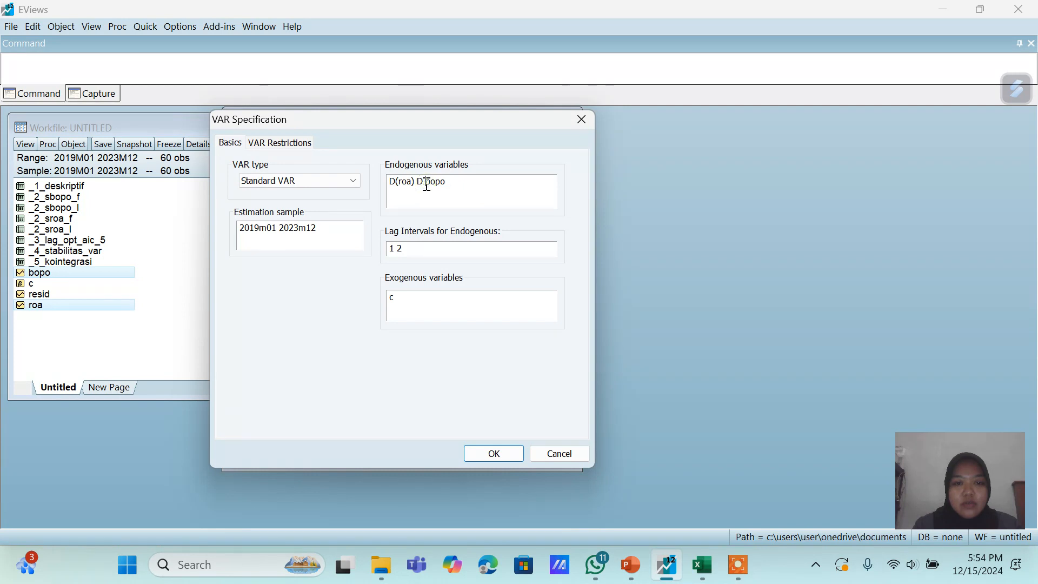
key(BackSpace)
text(()
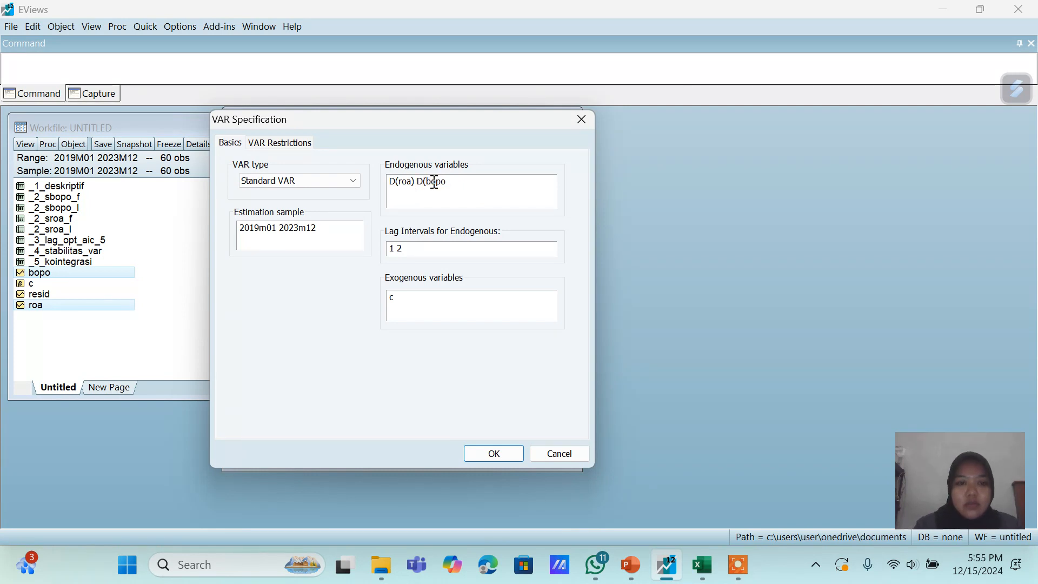
click(452, 183)
text())
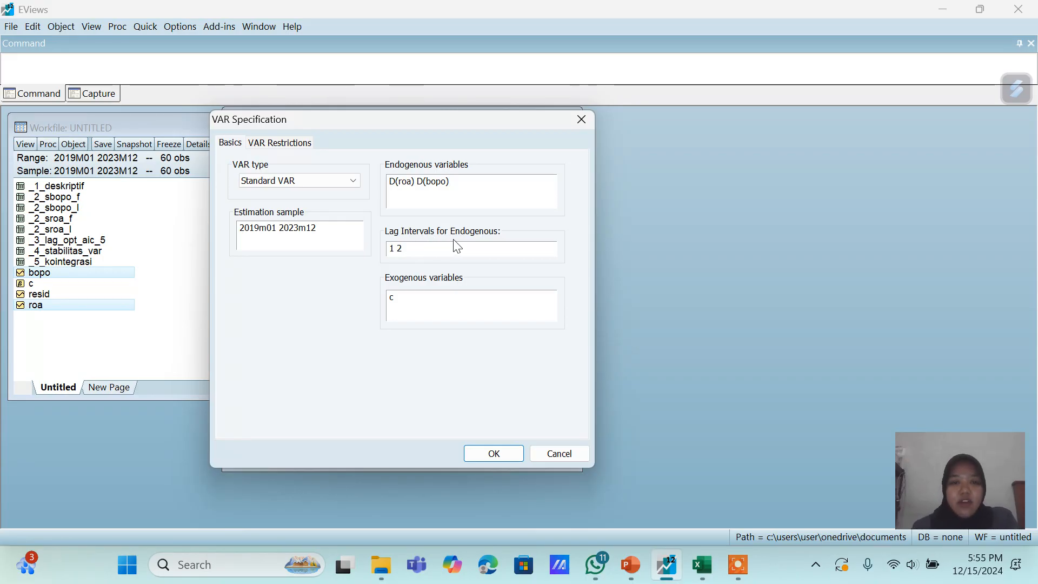
- Set the lag intervals for the endogenous variables to 1 5 and estimate the differenced VAR
click(404, 250)
key(BackSpace)
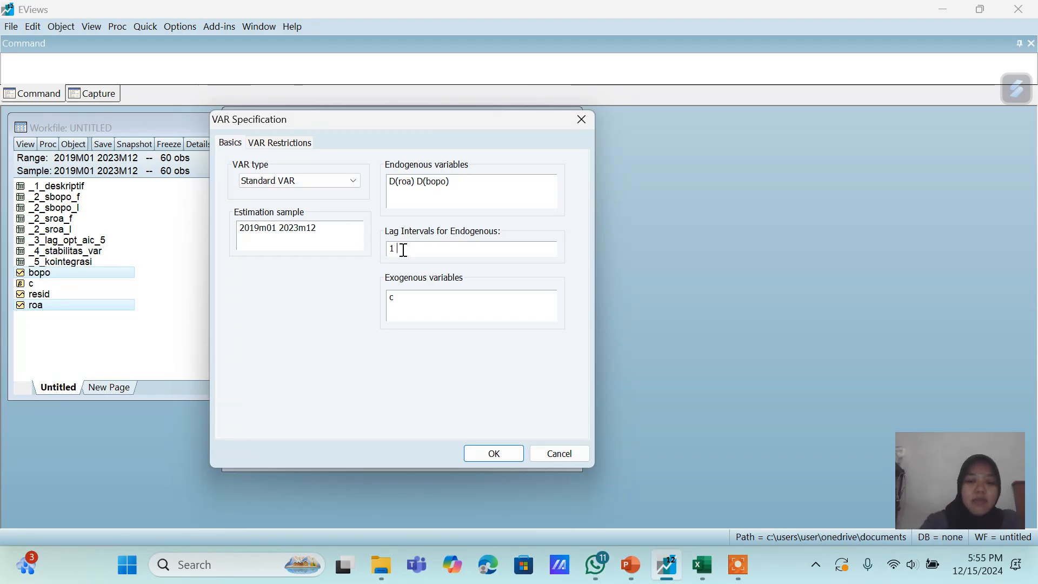
text(5)
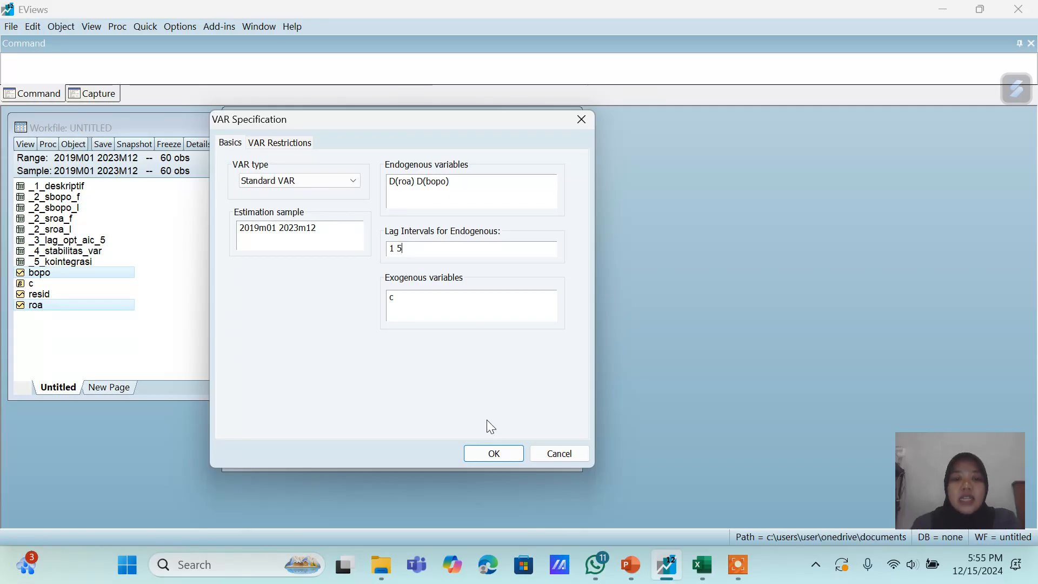
click(499, 453)
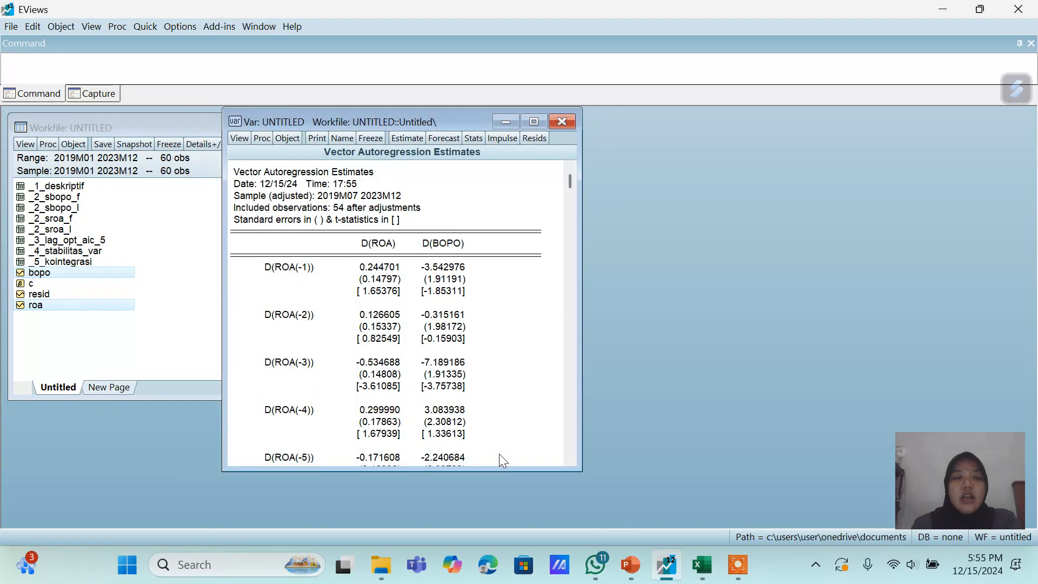
- Freeze the differenced VAR estimates as a table and try to name it _6_LAG-OPT_AIC4
click(373, 138)
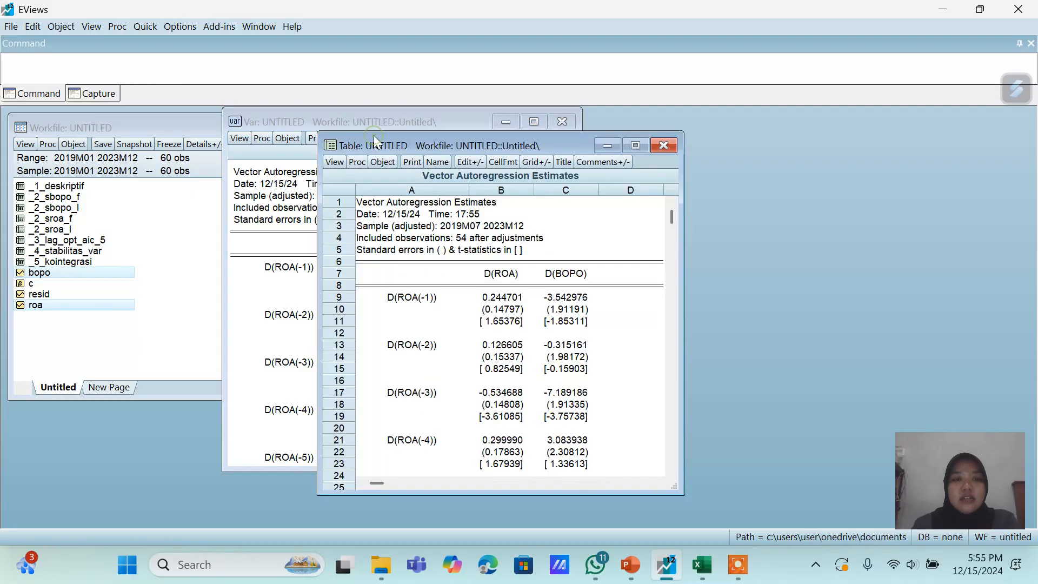
click(442, 161)
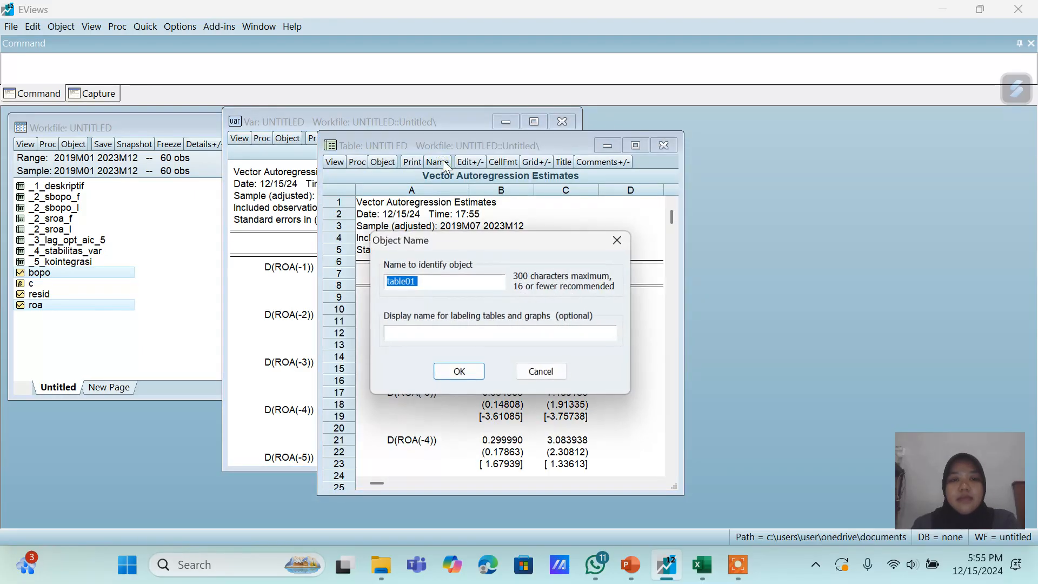
key(BackSpace)
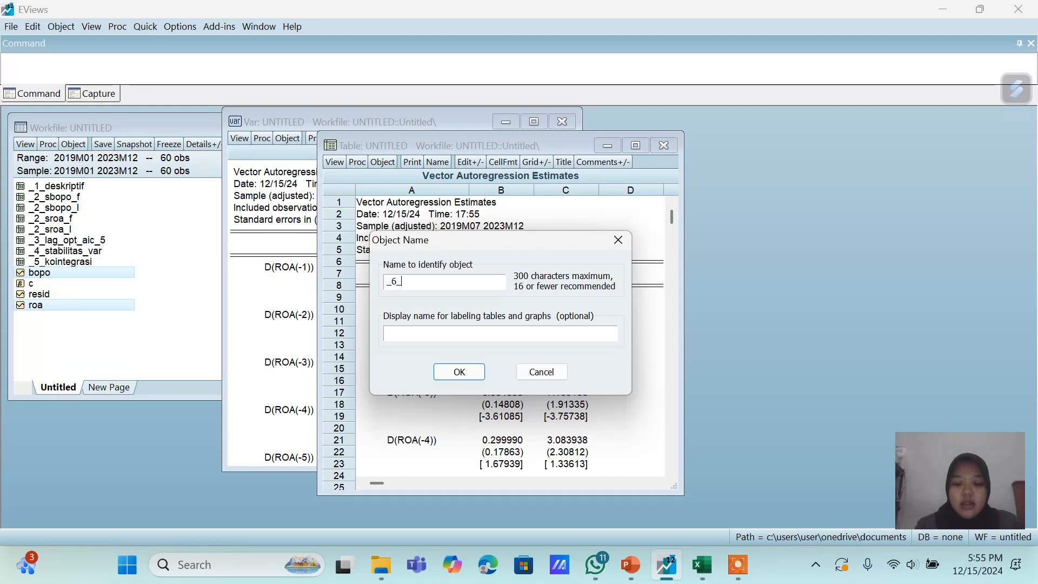
text(_6_LAG)
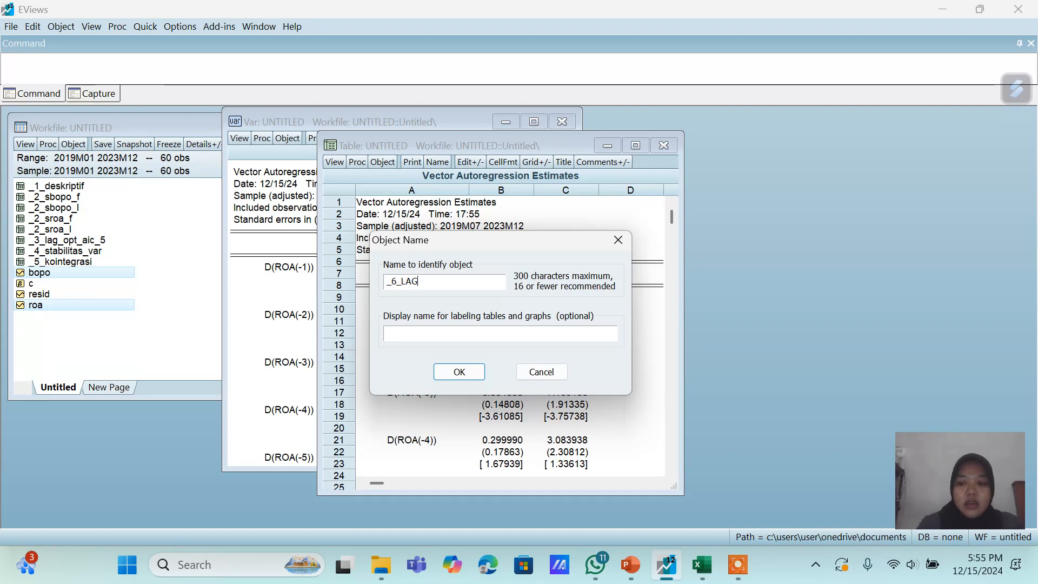
text(-OPT_)
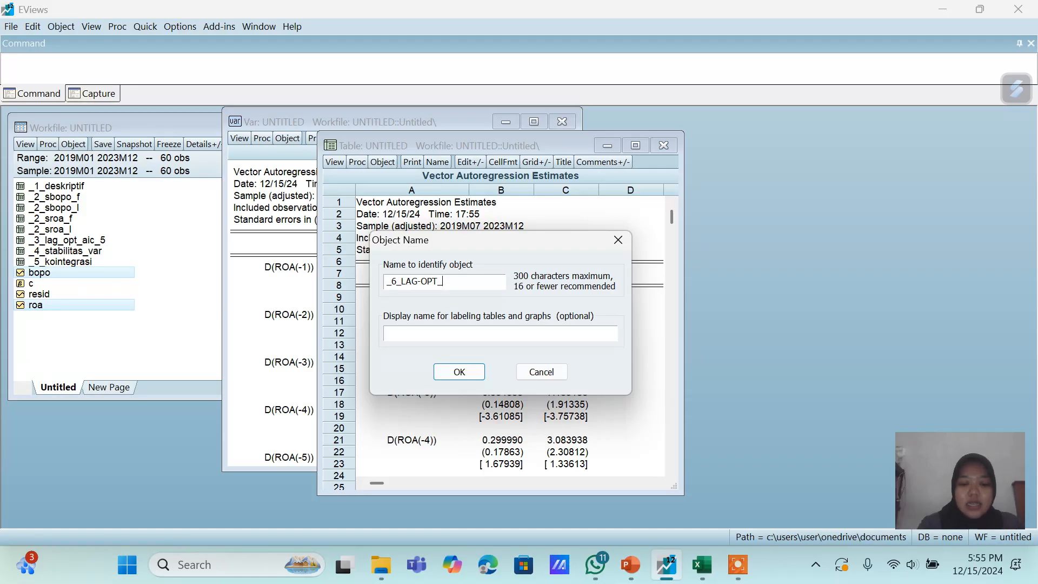
text(AIC 4)
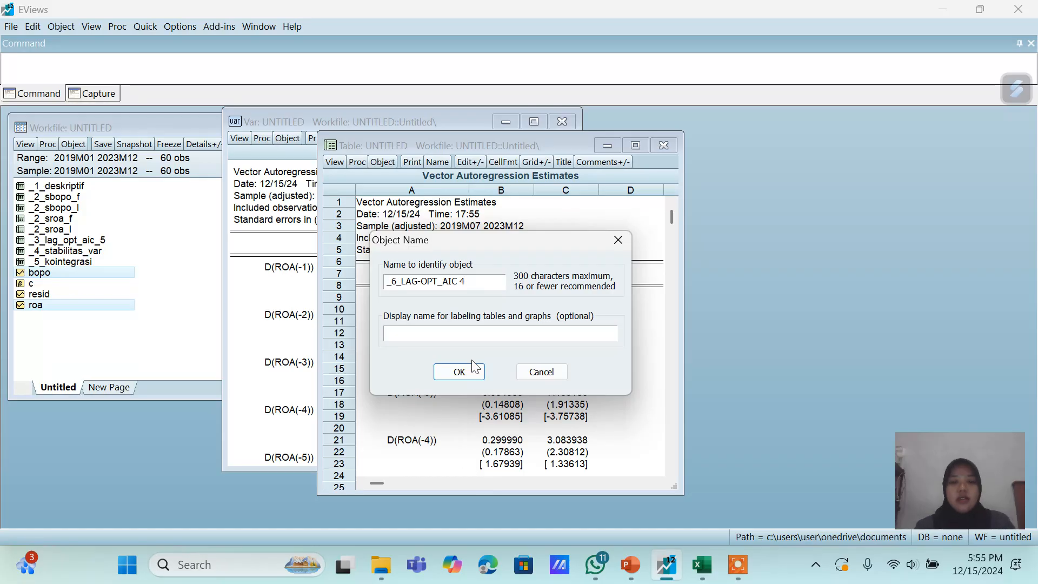
key(BackSpace)
key(BackSpace)
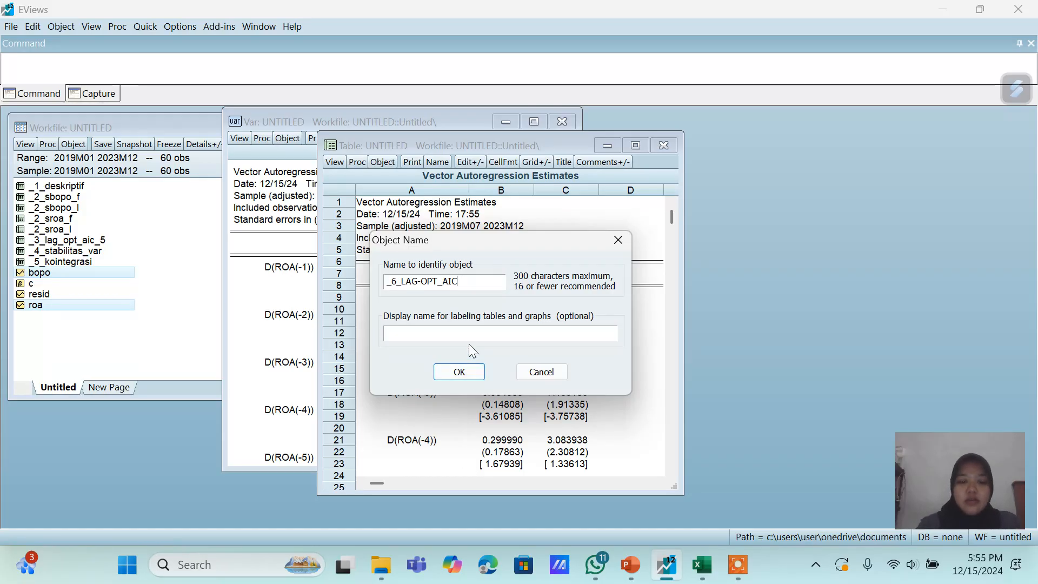
text(4)
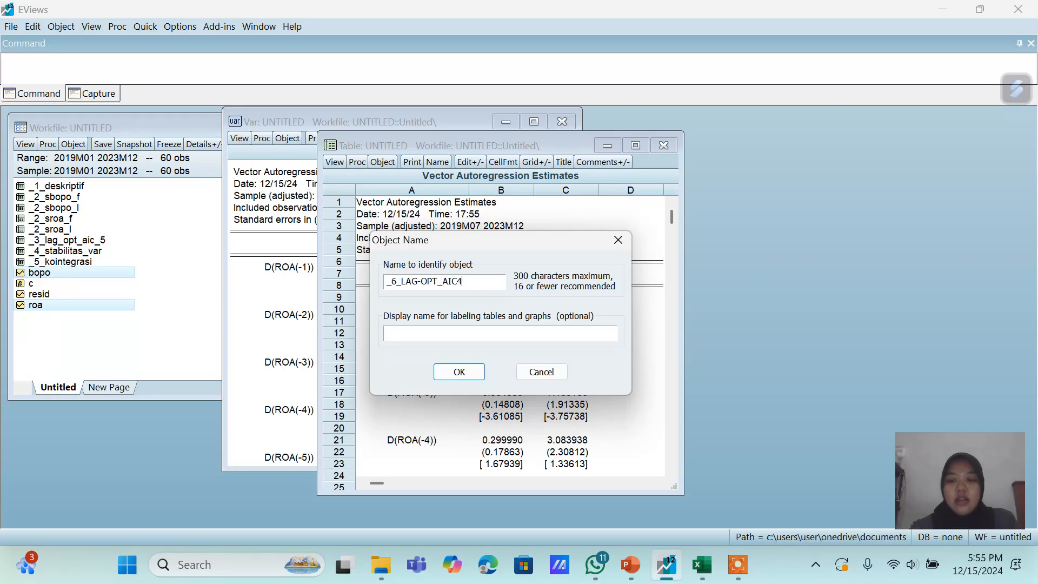
click(456, 374)
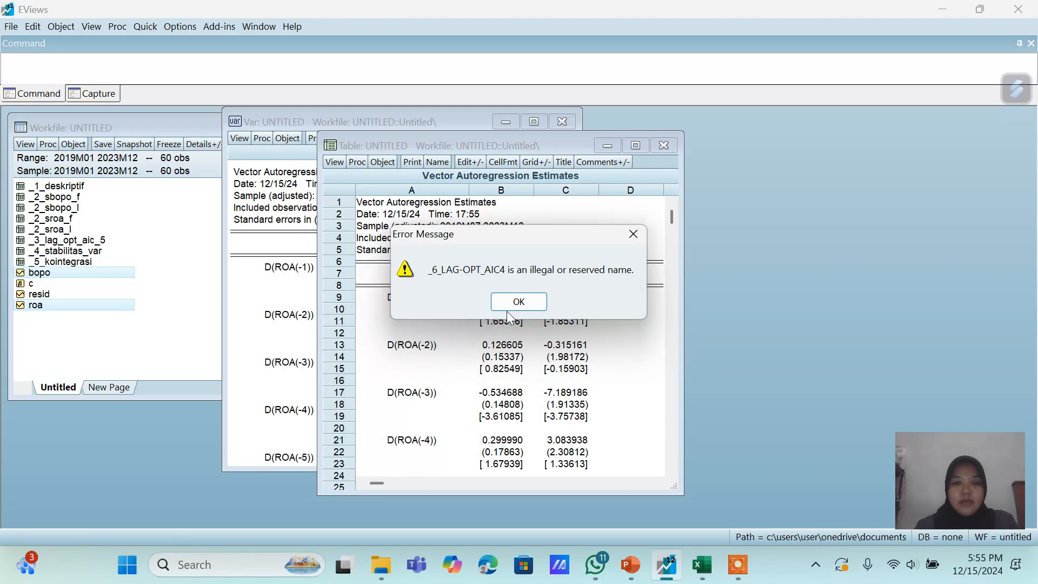
click(510, 311)
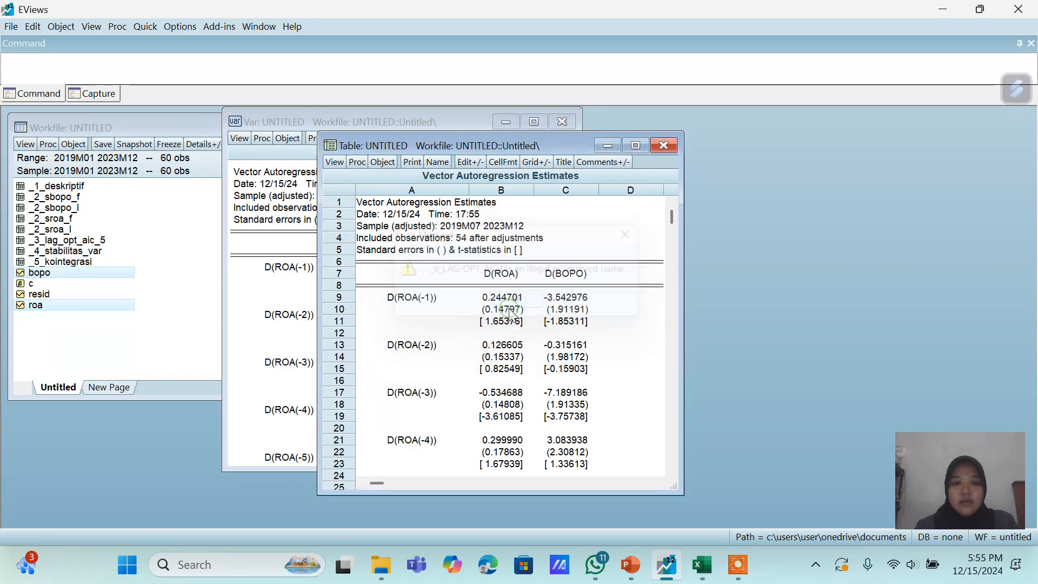
- Name the frozen VAR estimates table _6_LAG_OPT_AIC4 and close the table
click(439, 162)
key(BackSpace)
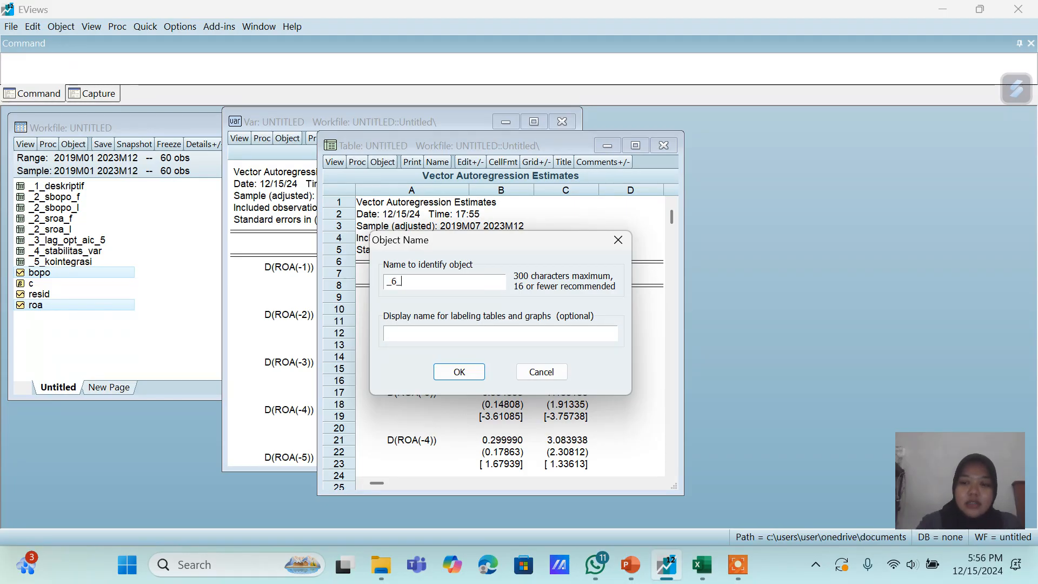
text(LAG)
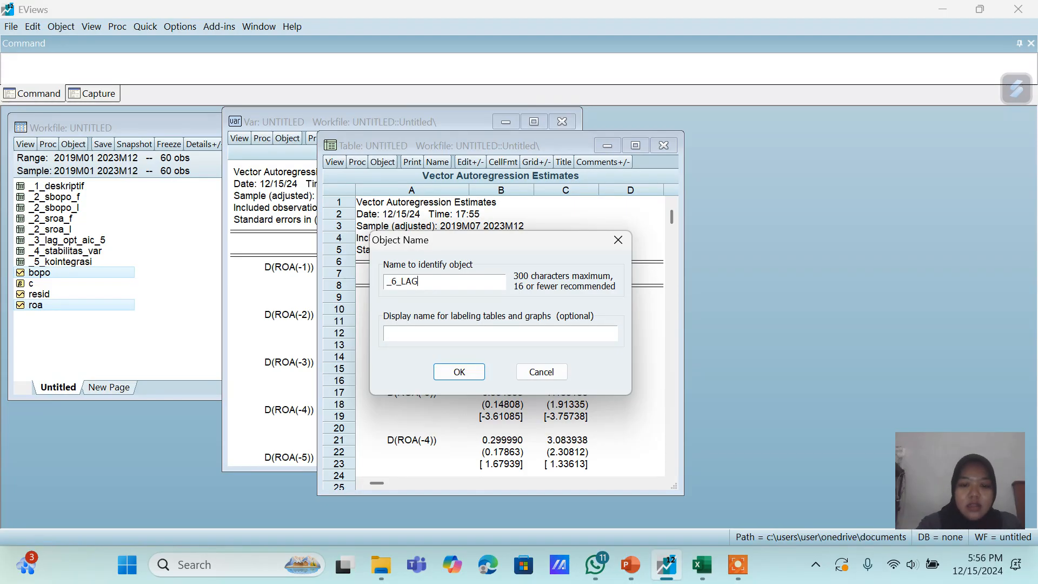
text(_OPT_)
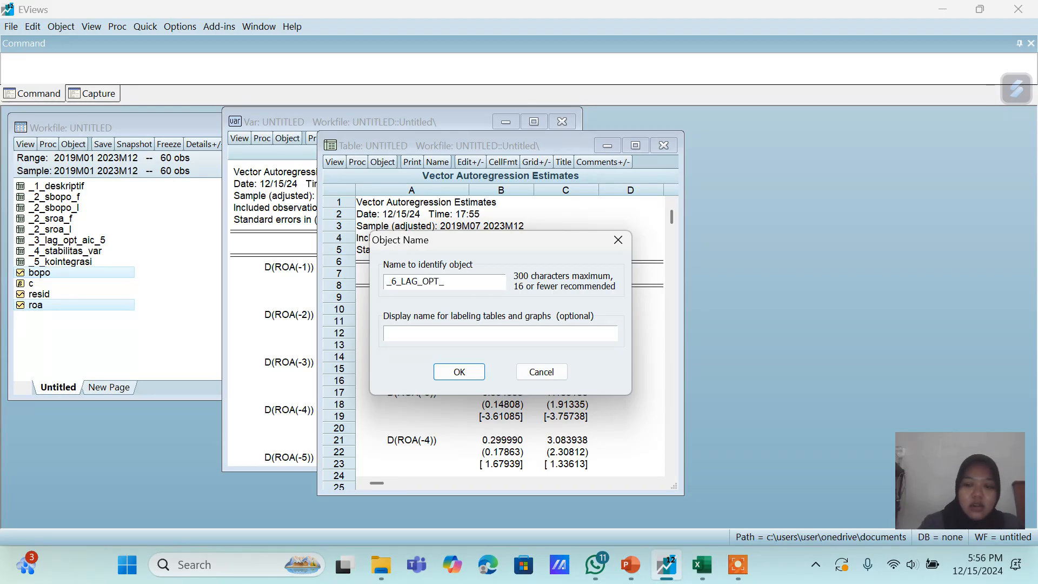
text(AIC4)
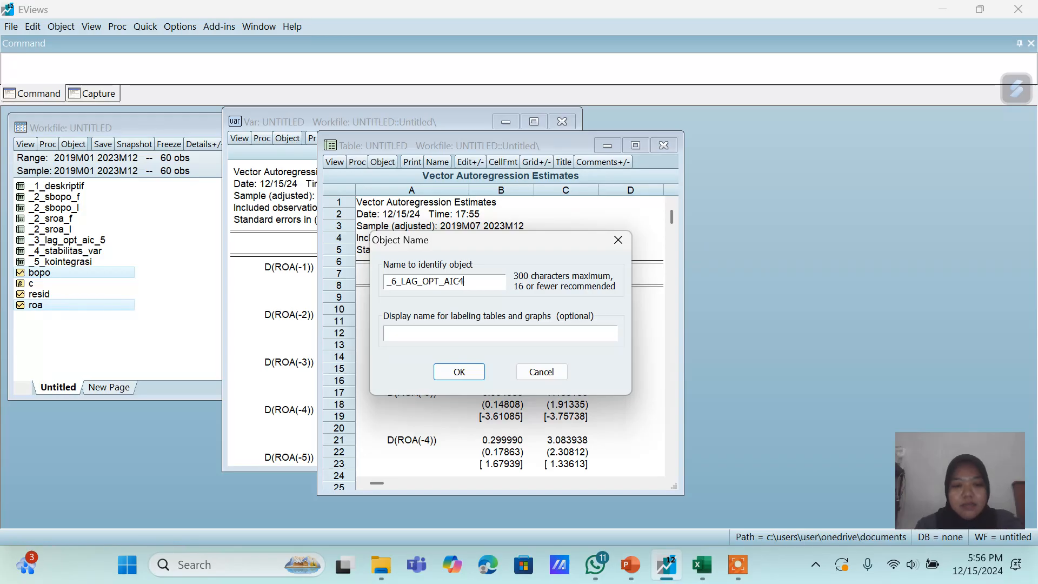
click(460, 372)
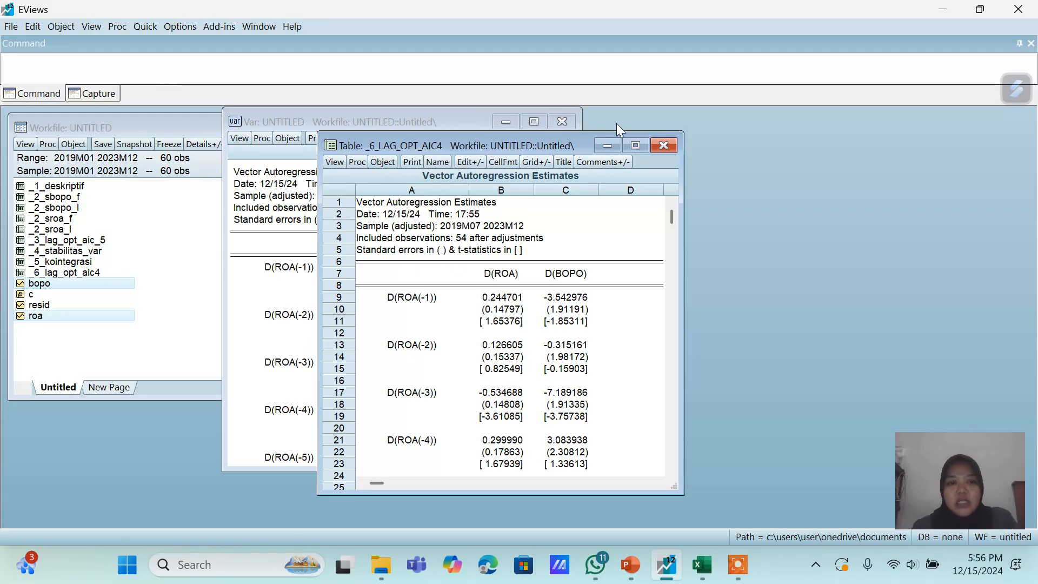
click(665, 146)
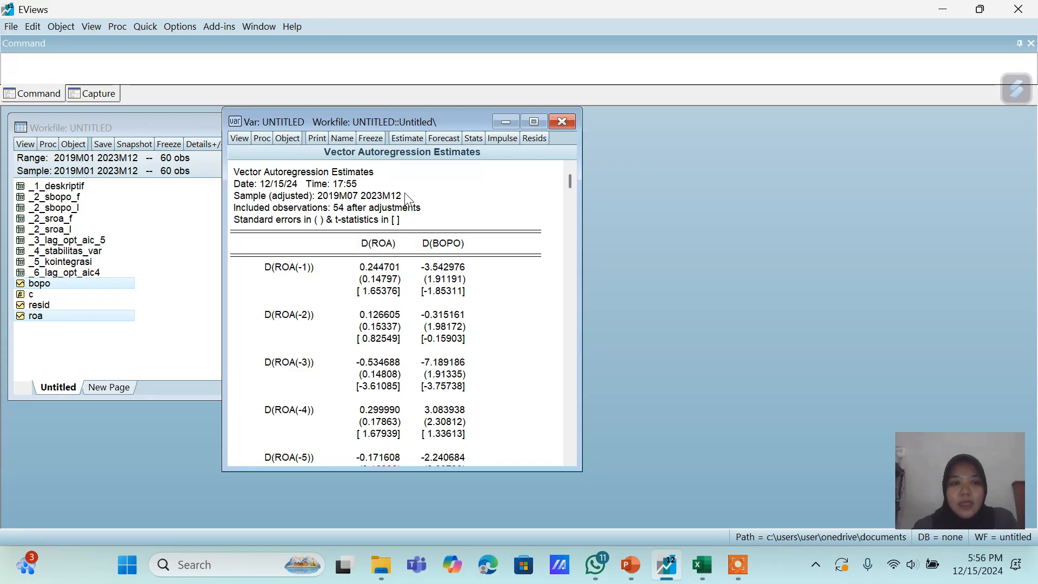
- Re-estimate the D(ROA)–D(BOPO) VAR with lag intervals 1 4
click(416, 137)
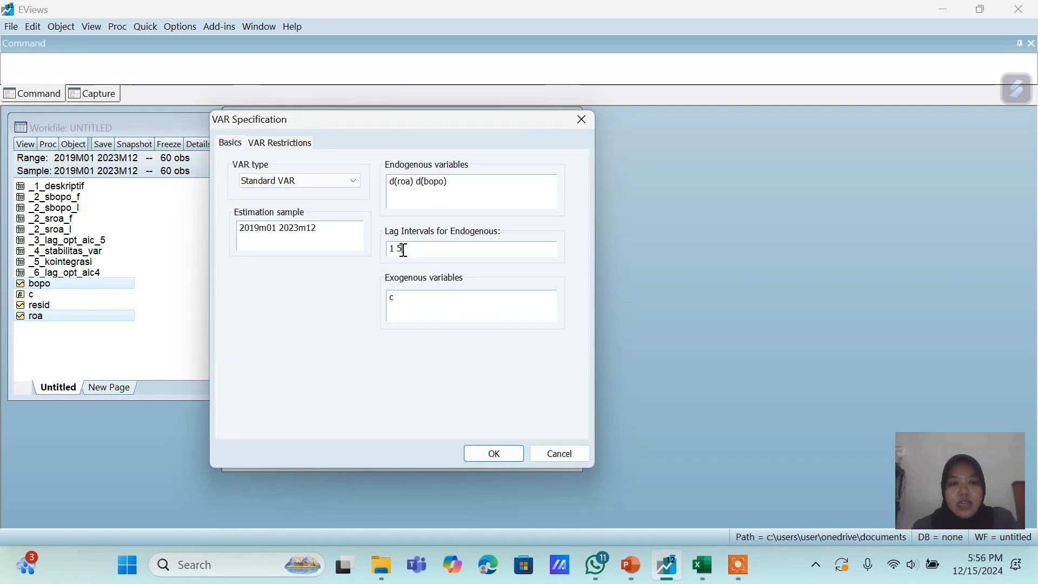
click(403, 249)
key(BackSpace)
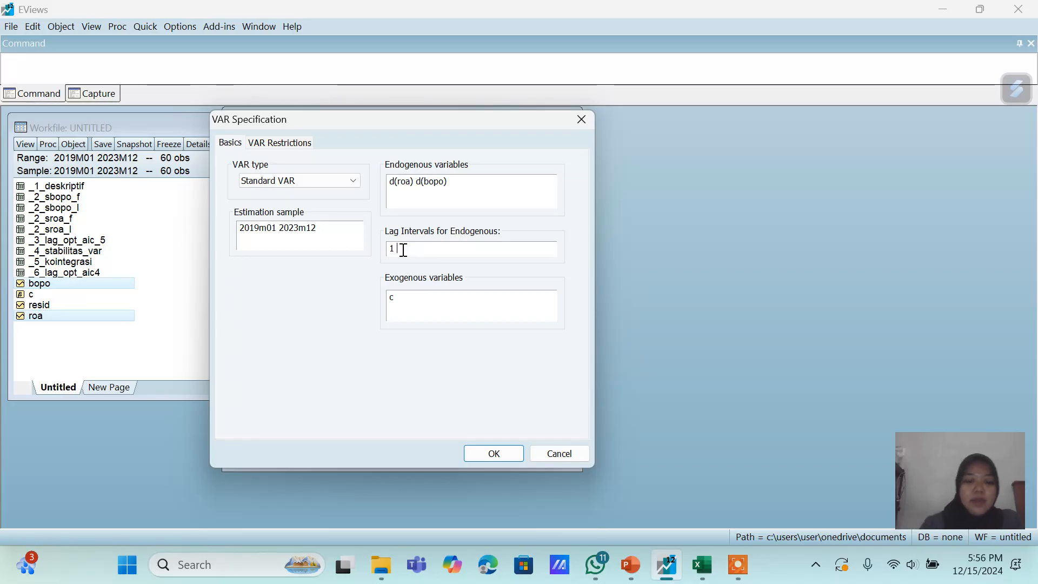
text(4)
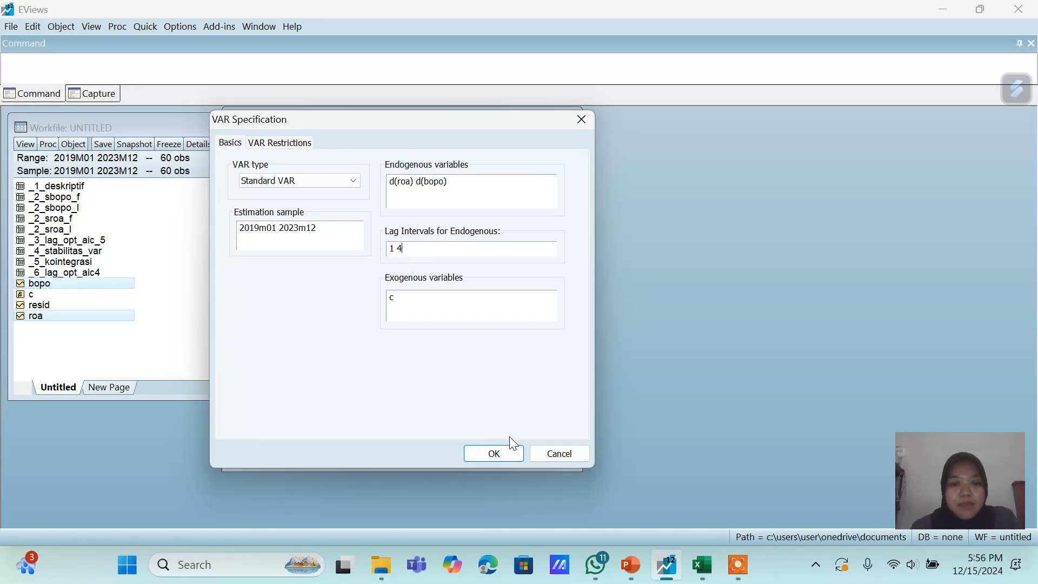
click(504, 454)
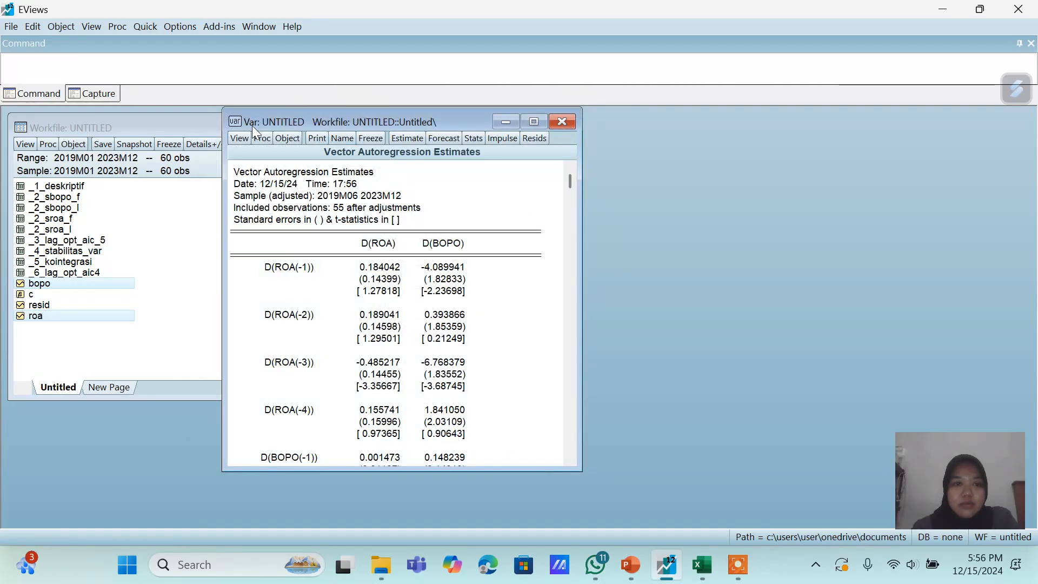
- Run the stability check on the differenced VAR by displaying its AR roots table
click(234, 138)
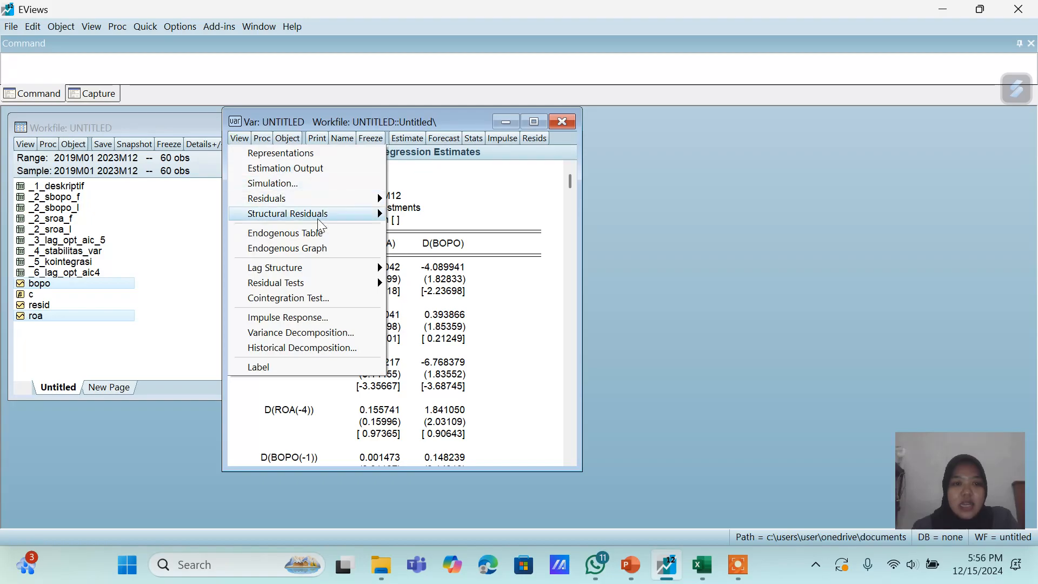
mouse_move(310, 274)
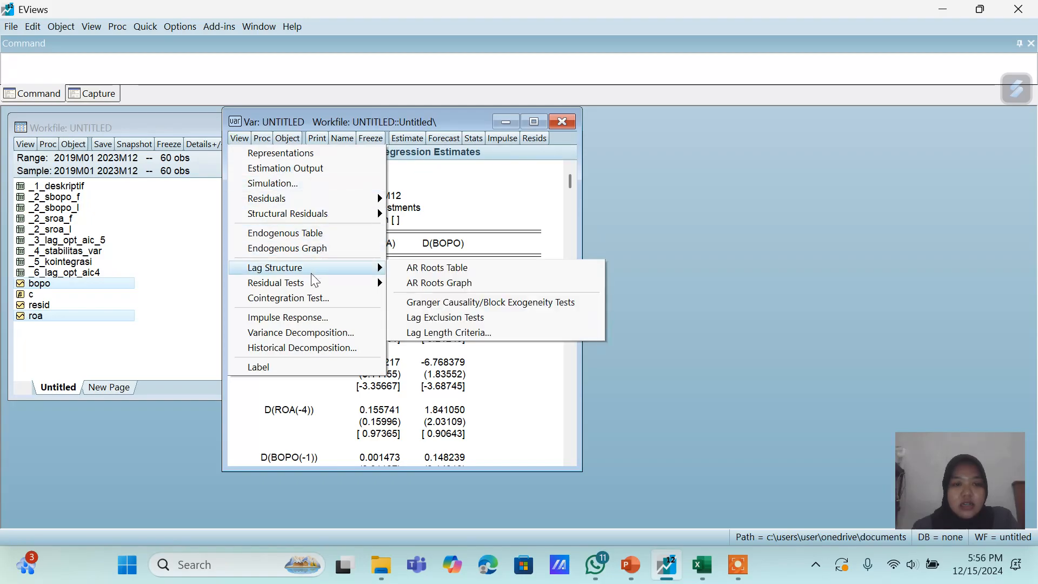
click(420, 268)
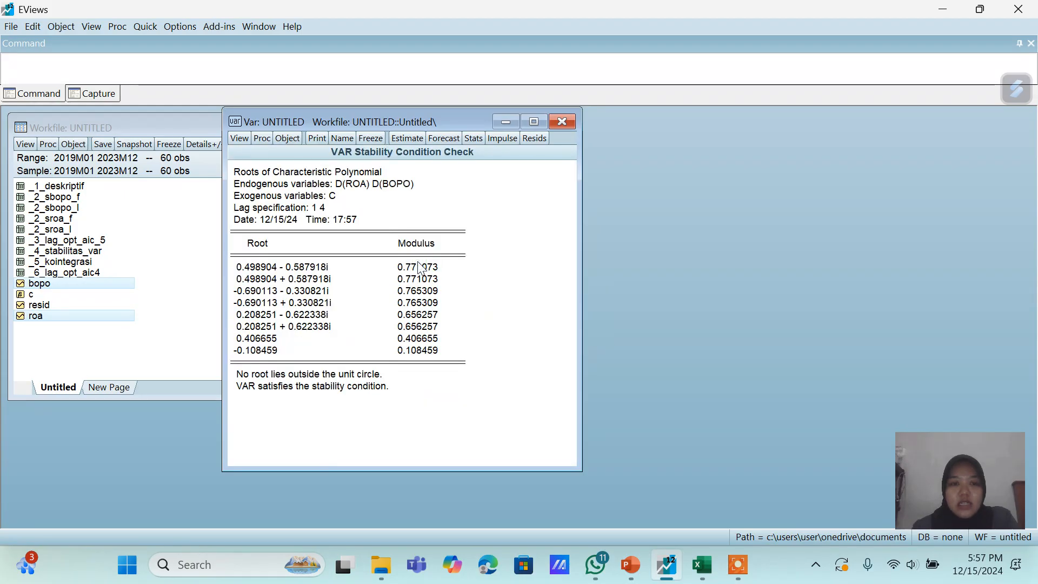
- Freeze the VAR stability check as a table named _7_STABILITAS_VAR and close the table
click(369, 139)
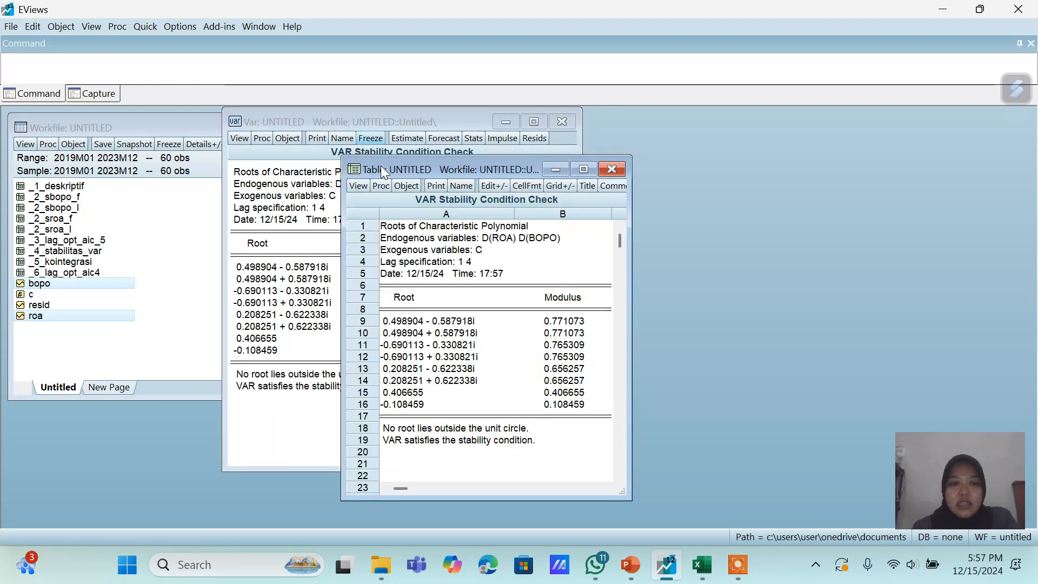
click(465, 185)
key(BackSpace)
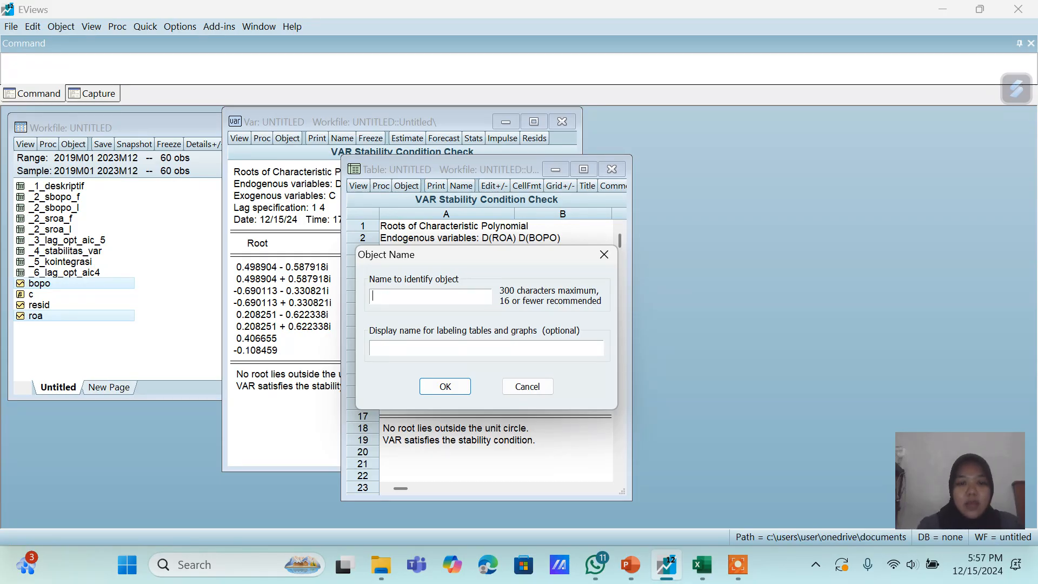
text(_7)
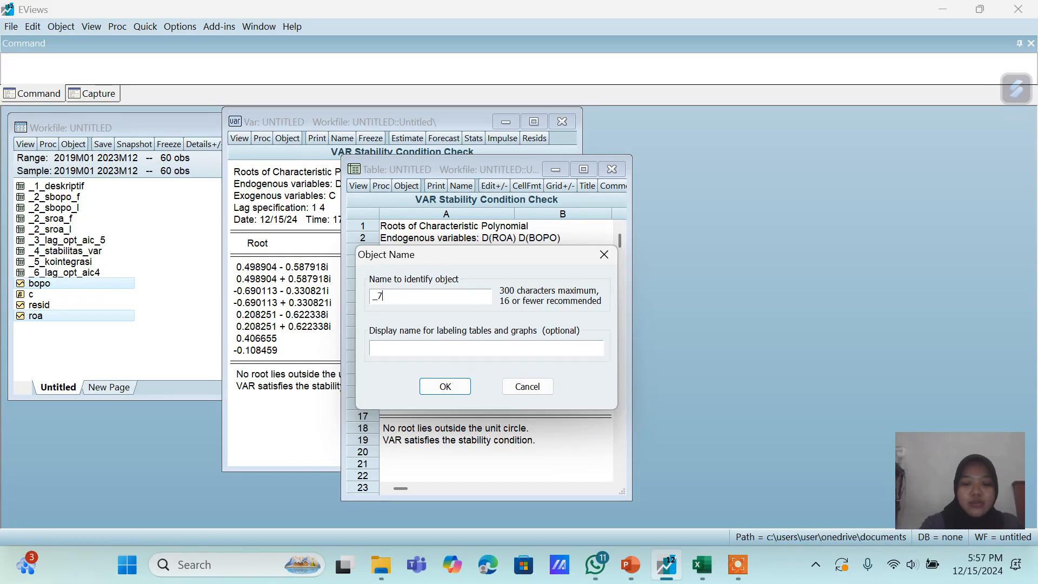
text(_)
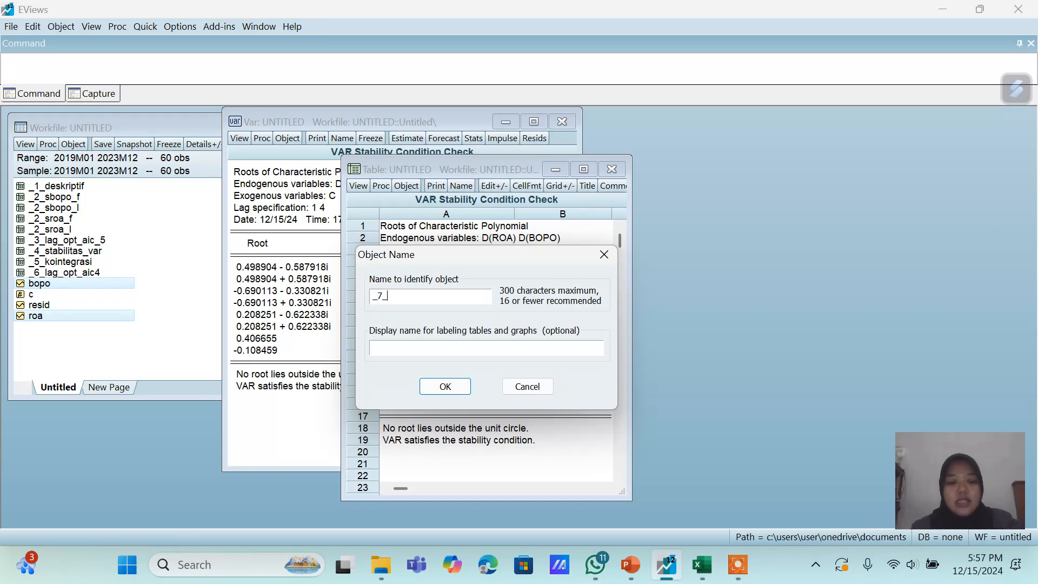
text(STABILITAS)
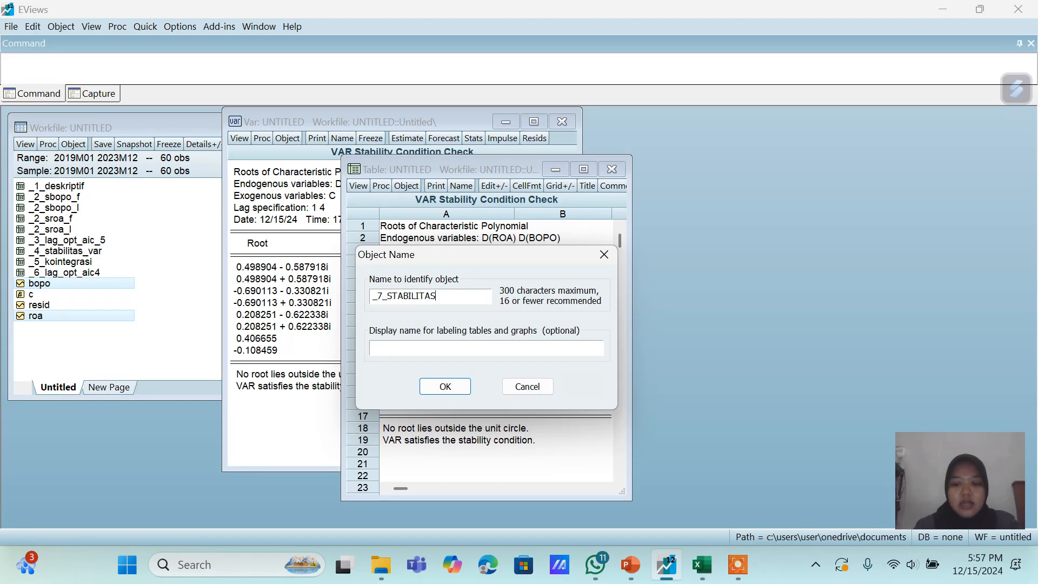
text(_VAR)
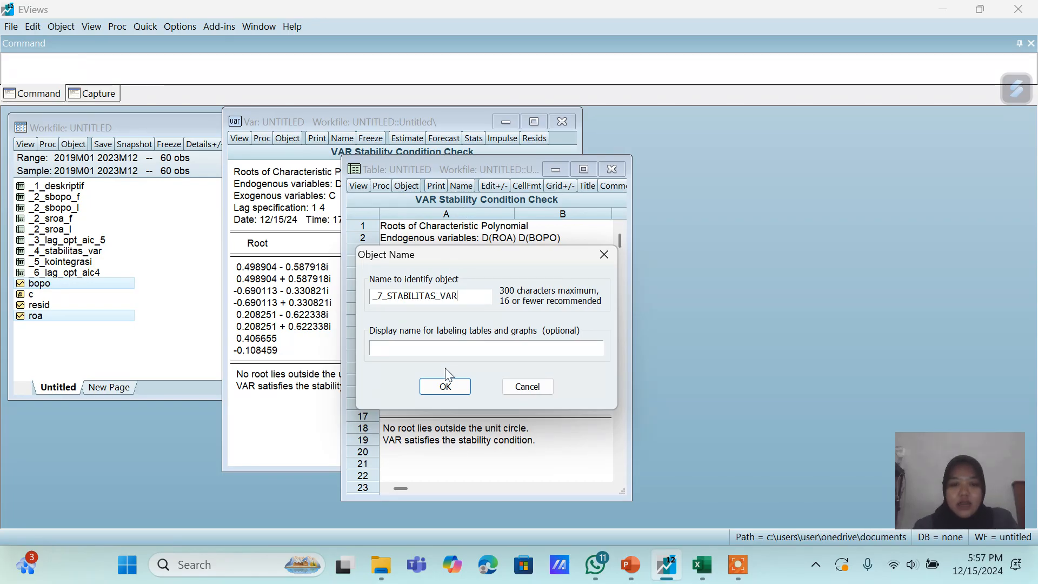
click(445, 386)
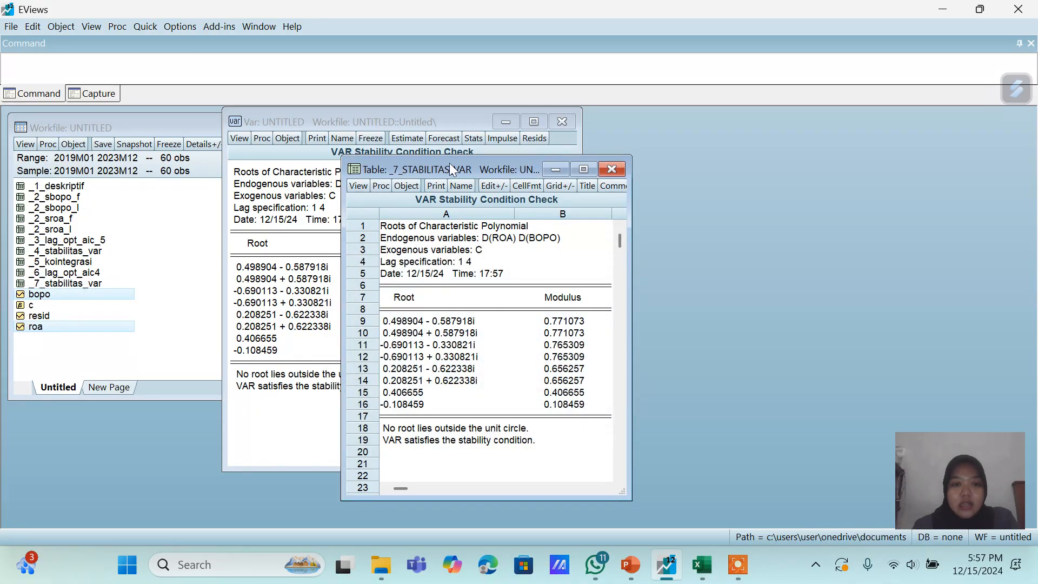
click(612, 169)
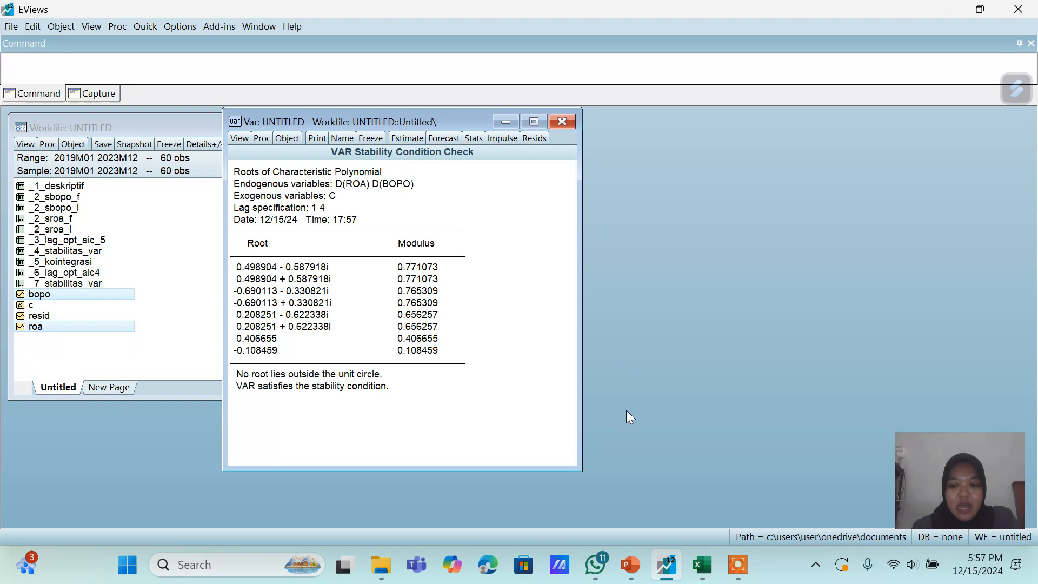
- Re-estimate the D(ROA)–D(BOPO) VAR with its existing specification and freeze the estimates as a table named _8_VAR, closing it when named
click(401, 136)
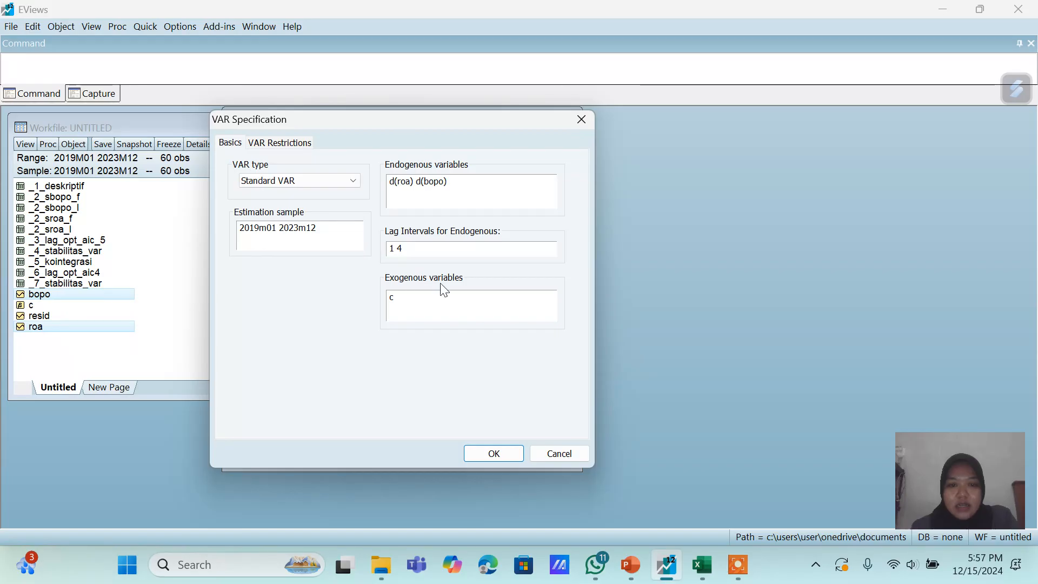
click(495, 455)
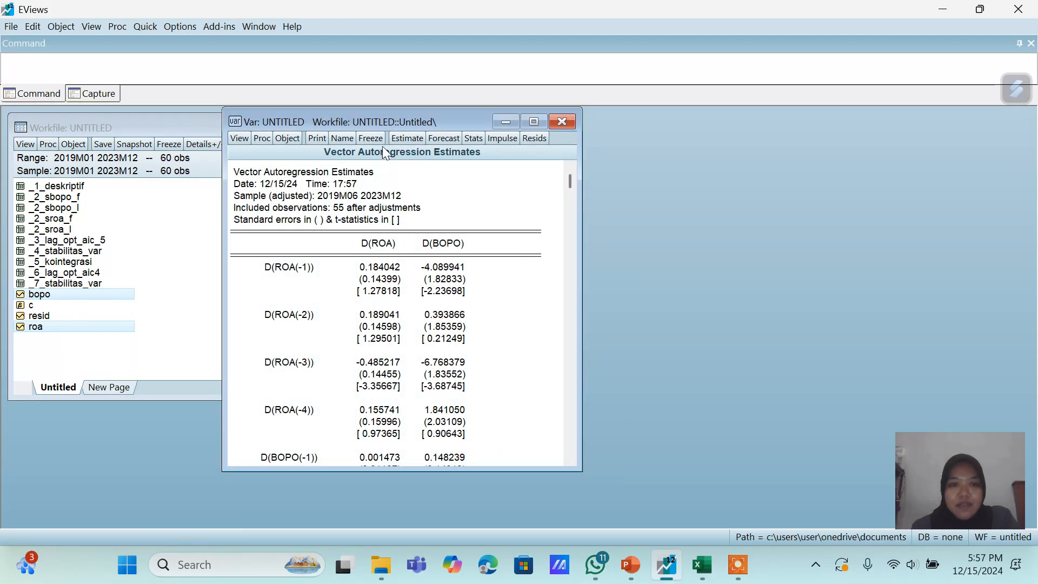
click(370, 138)
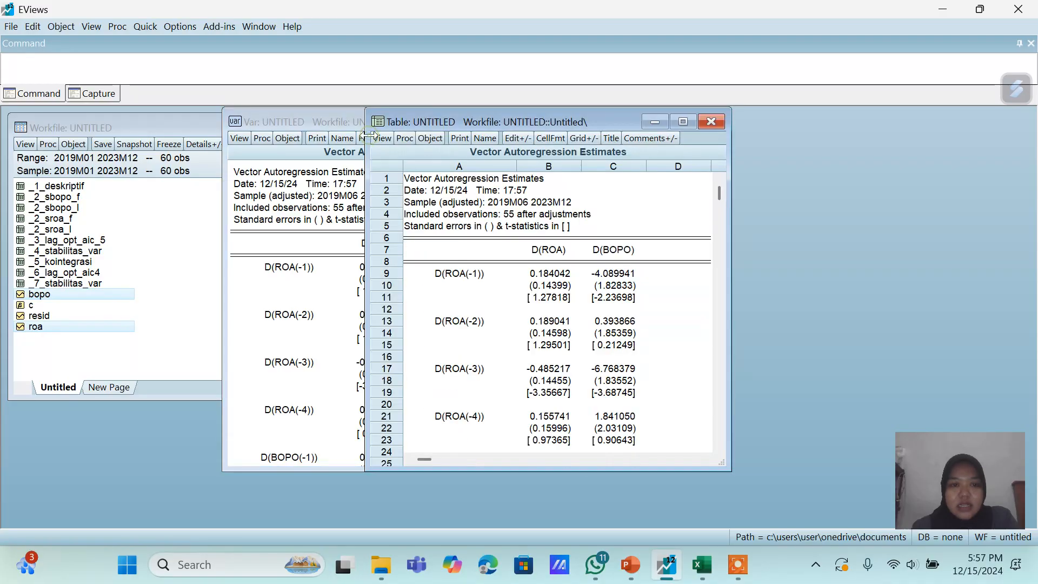
click(482, 142)
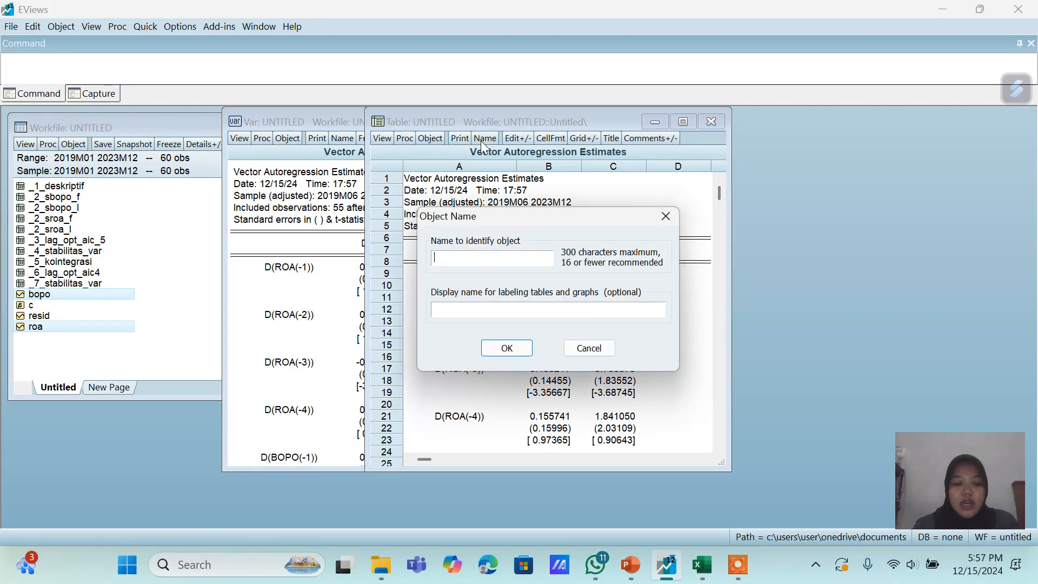
text(_)
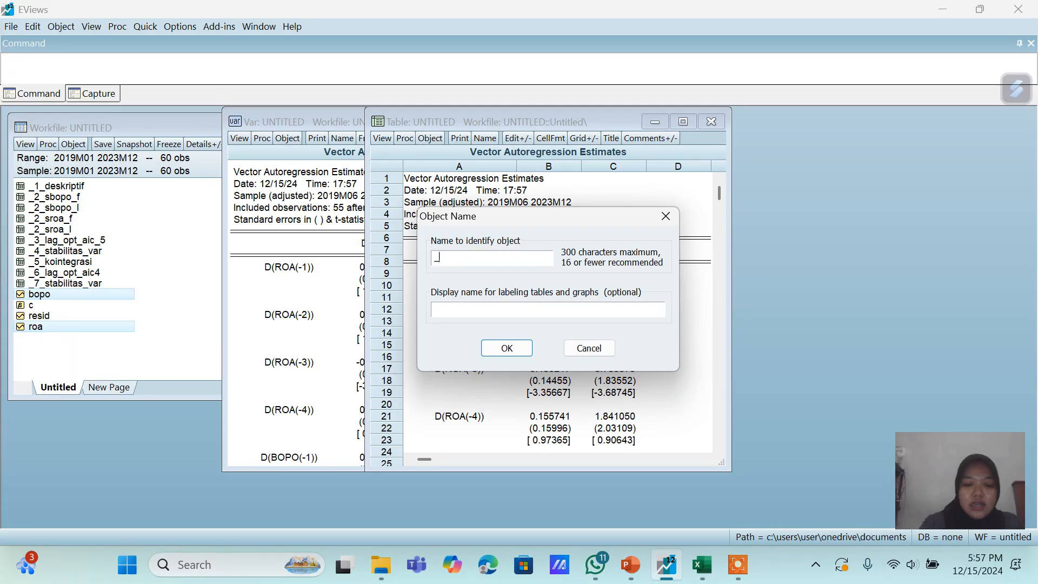
text(8_VAR)
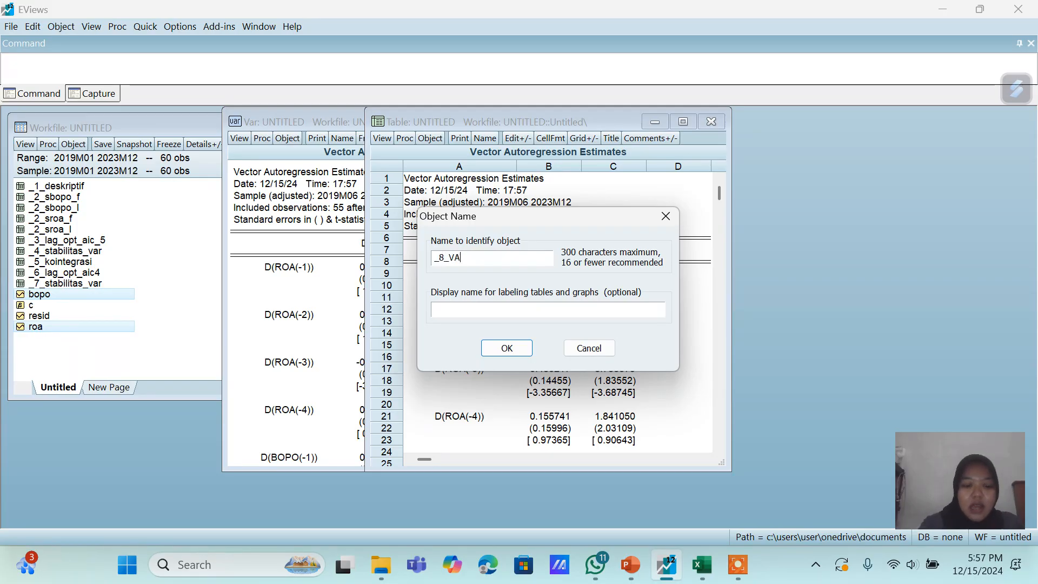
click(507, 349)
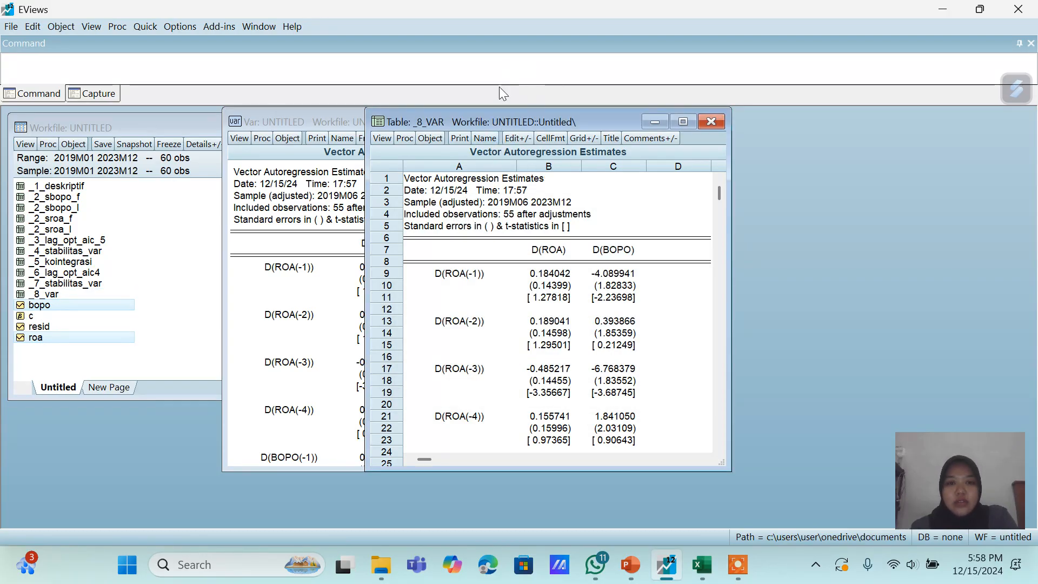
click(718, 120)
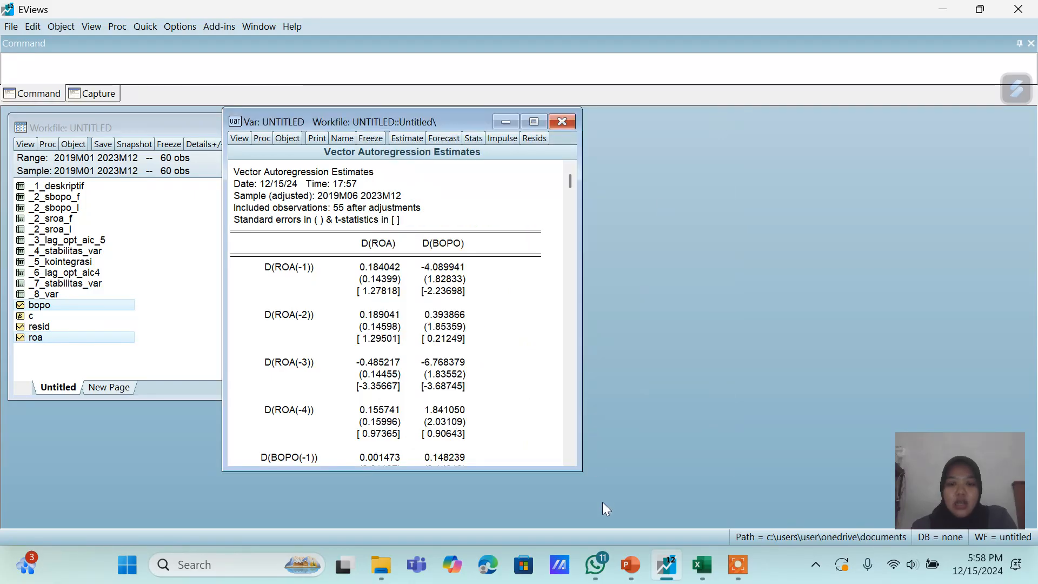
- Switch to the PowerPoint slide show on the VAR analysis method
click(638, 578)
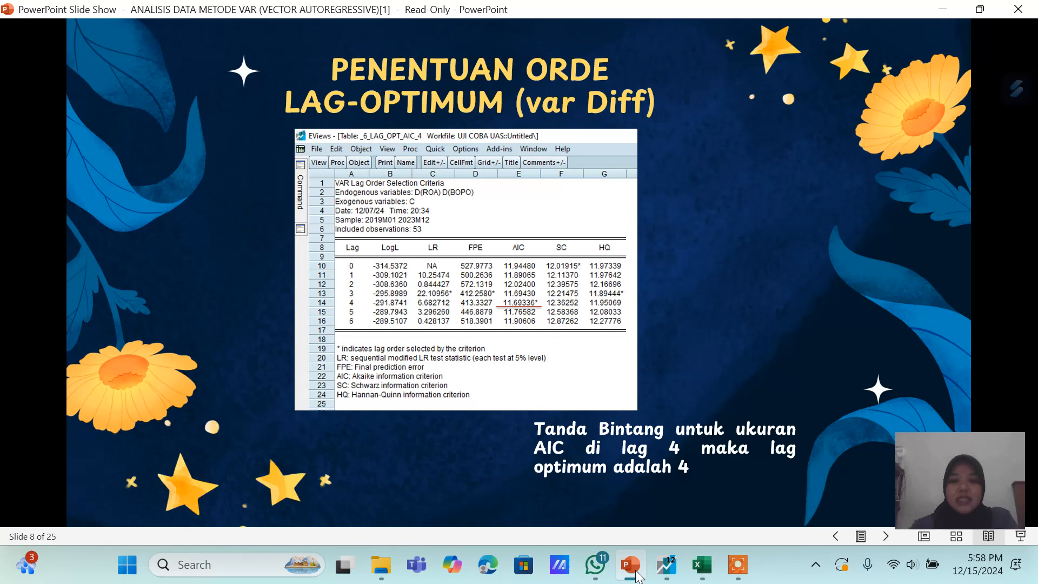